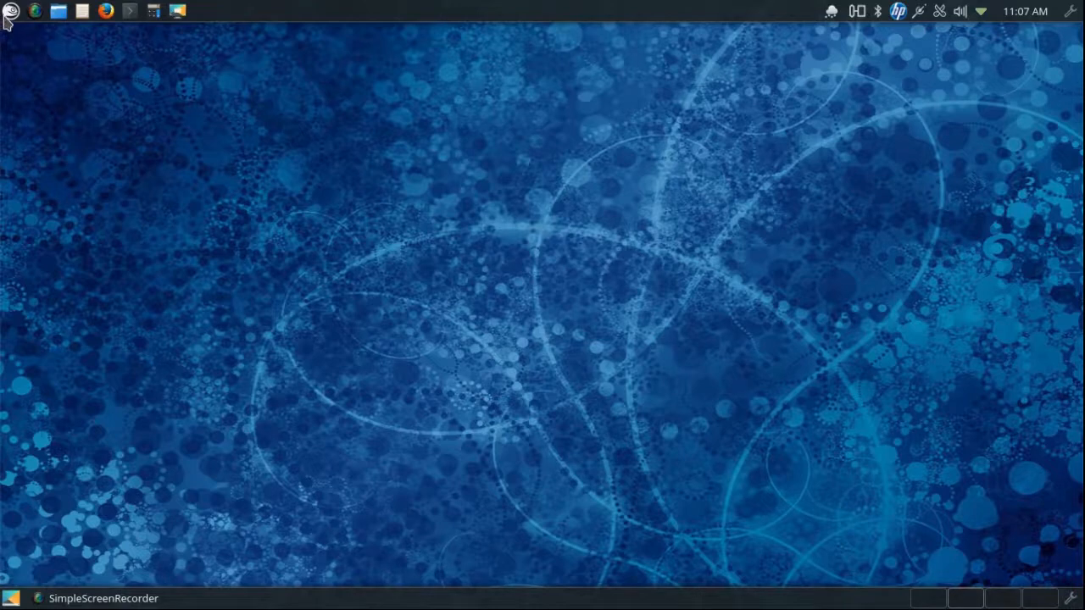
Step: Launch the YaST control center and authorize it with the root password
click(13, 11)
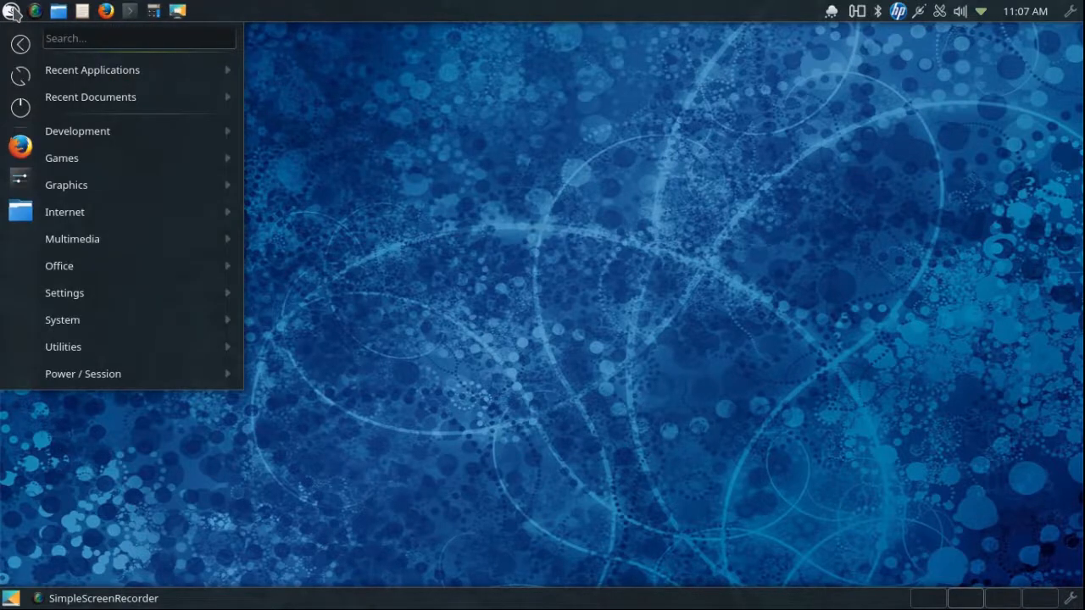
mouse_move(73, 329)
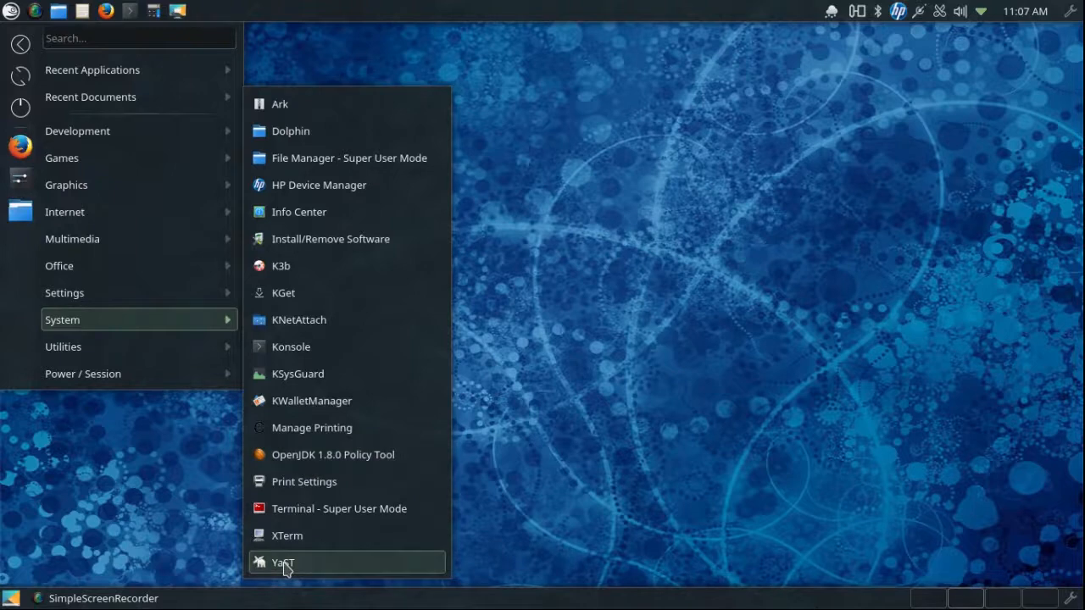
click(284, 564)
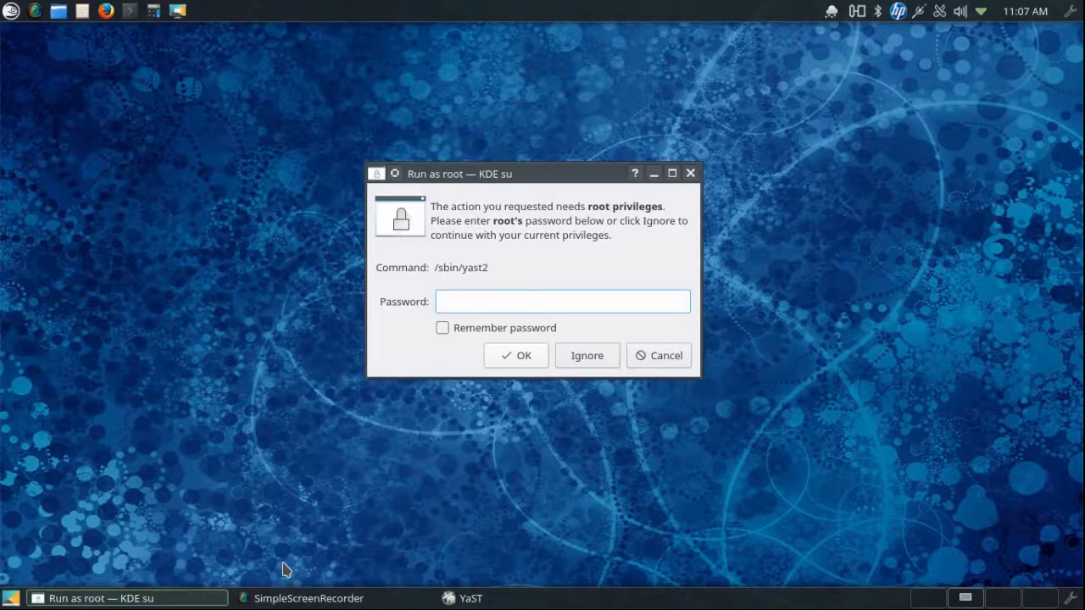
text(••••••••)
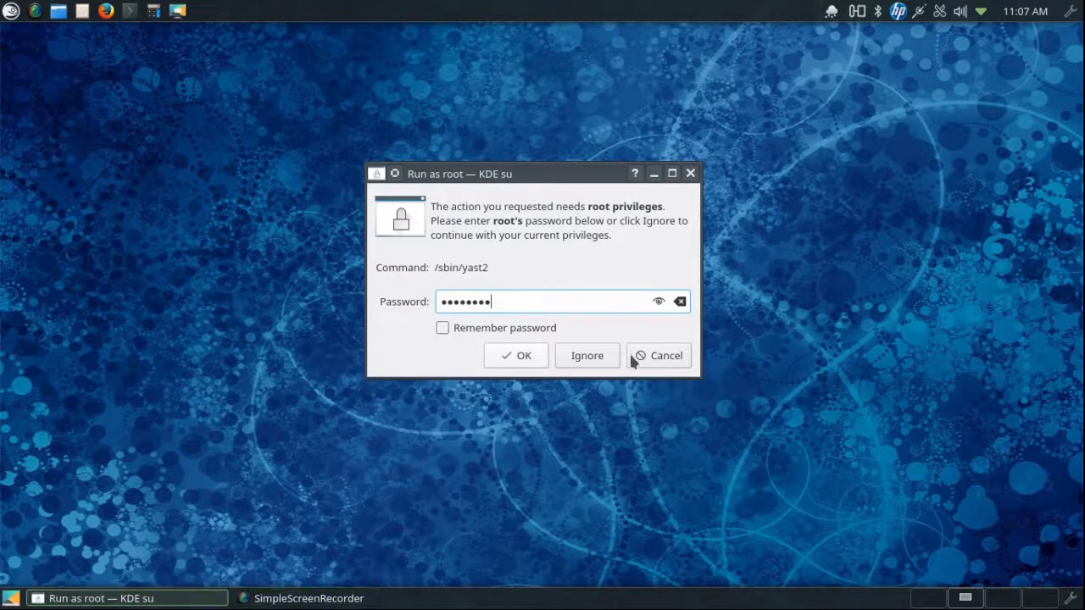
click(516, 357)
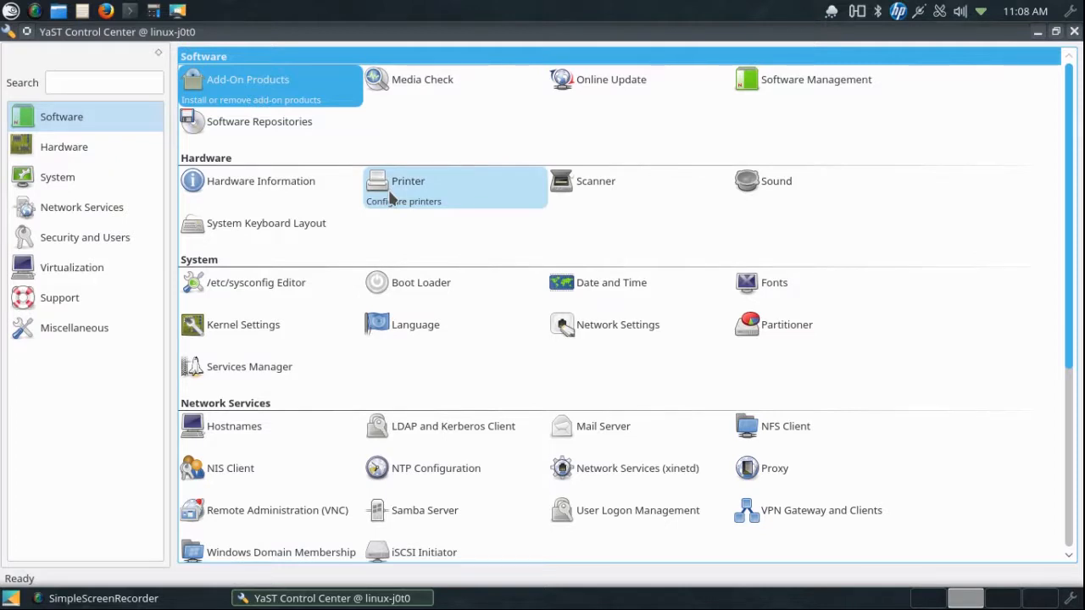
Step: Check the hpofficejet7610series entry in YaST's printer configurations, and close YaST
click(390, 197)
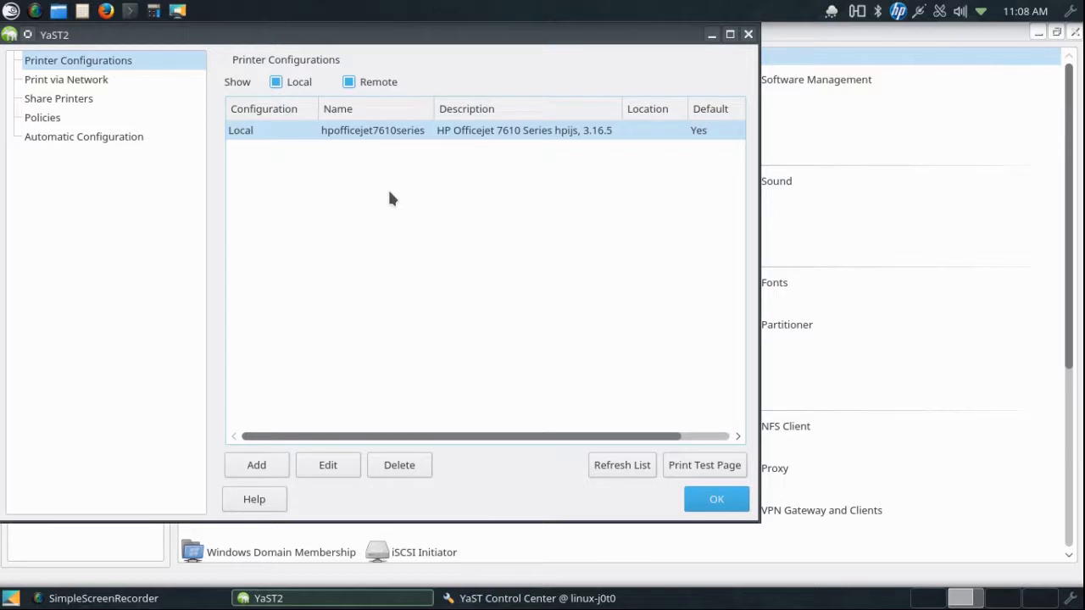
click(368, 132)
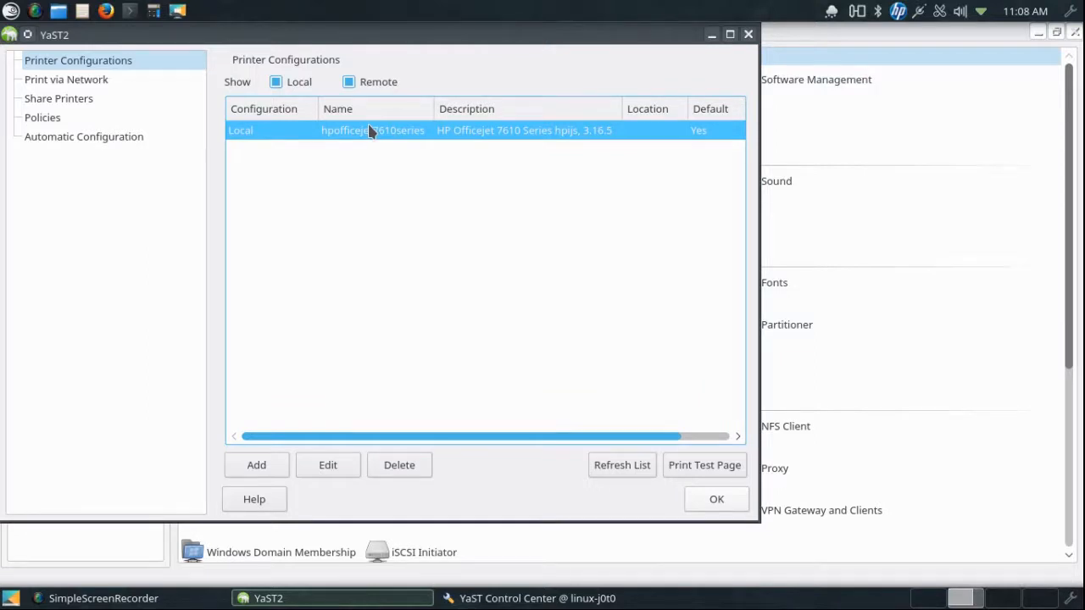
click(749, 34)
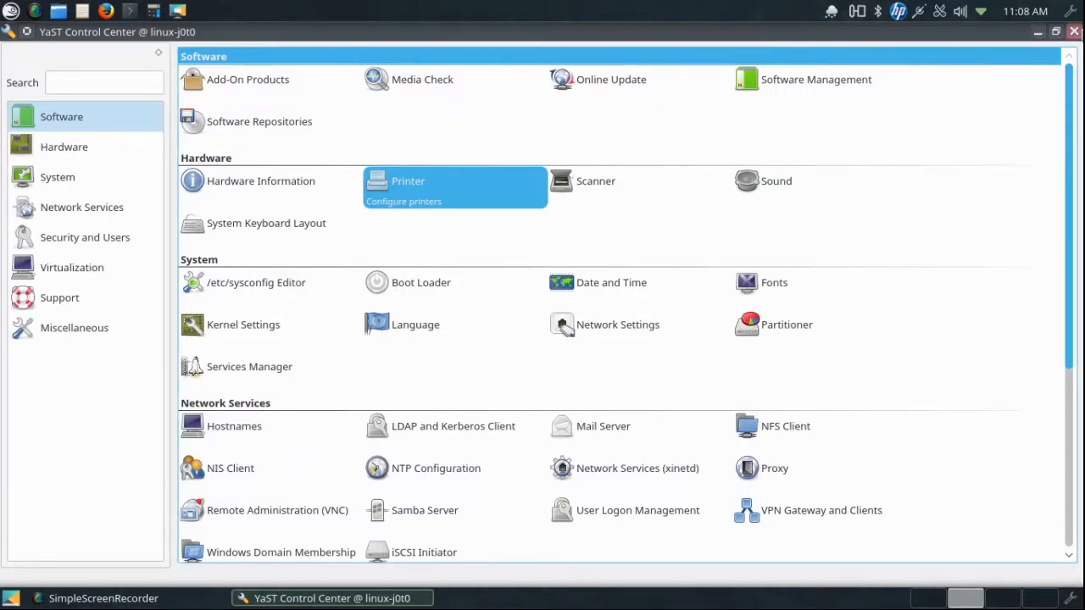
click(1073, 32)
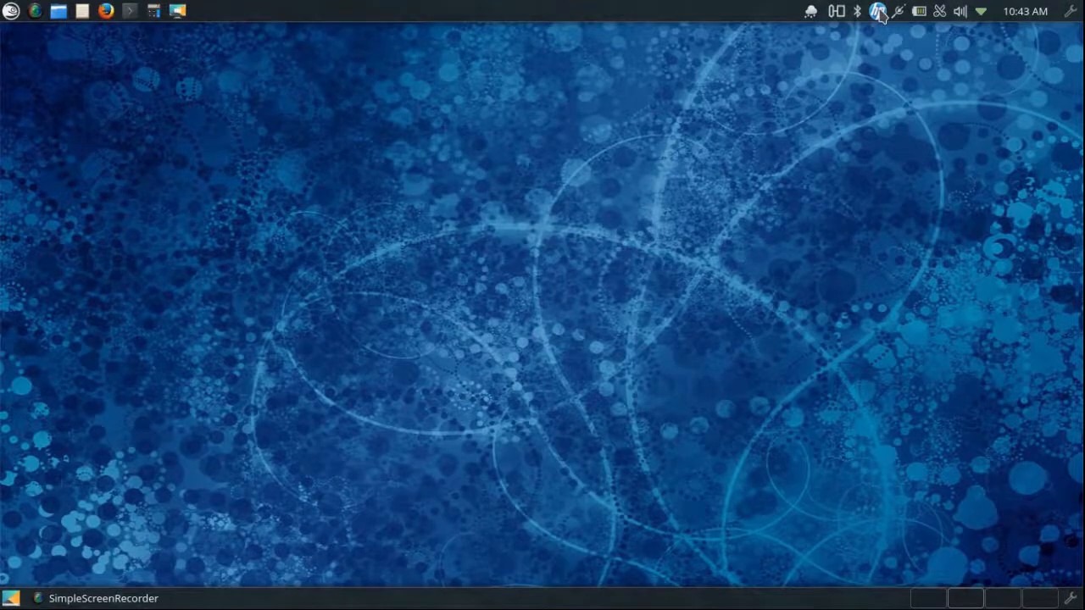
Step: Review the Officejet 7610's status and ink supplies in HP Device Manager, and close it
click(878, 11)
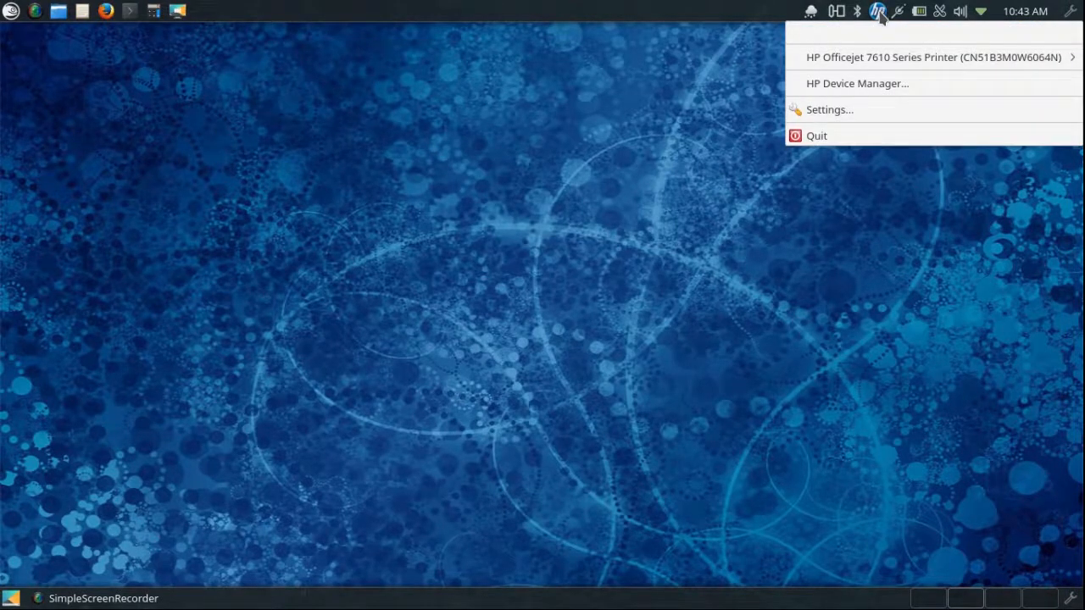
click(860, 84)
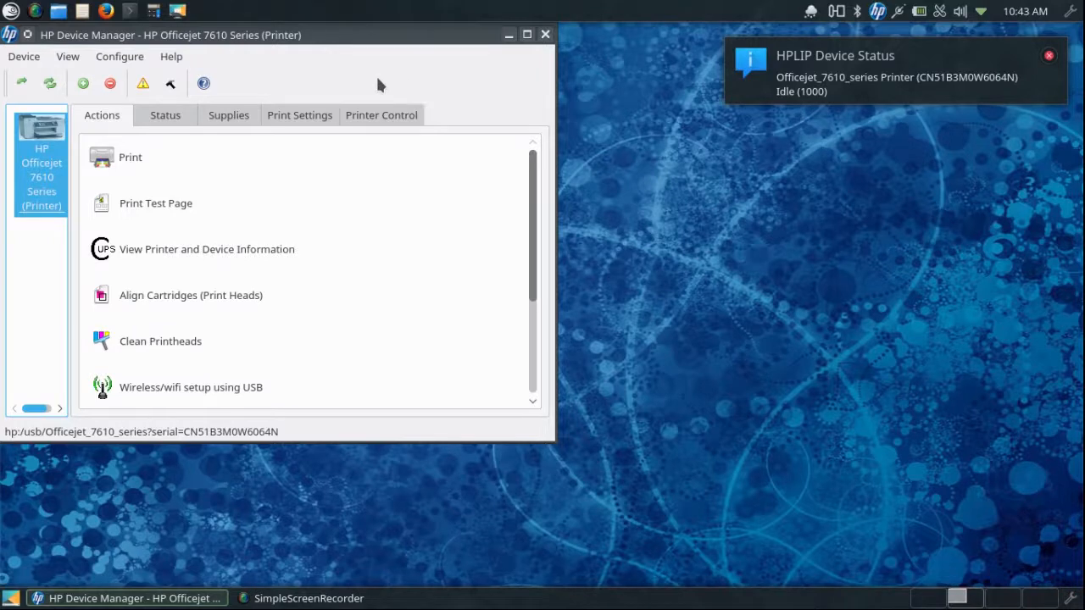
click(161, 116)
click(229, 116)
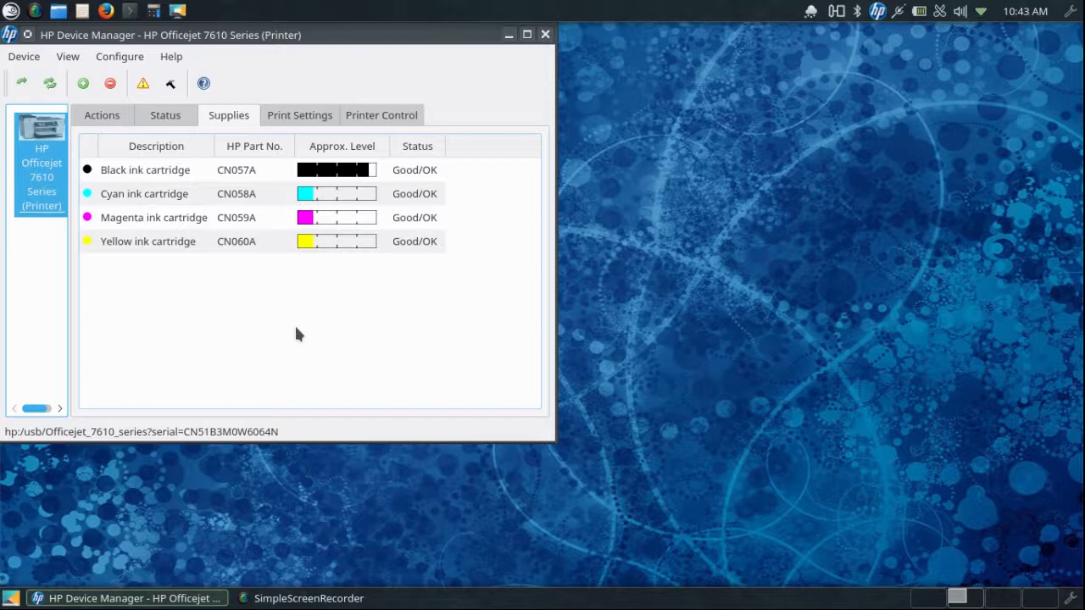
click(545, 36)
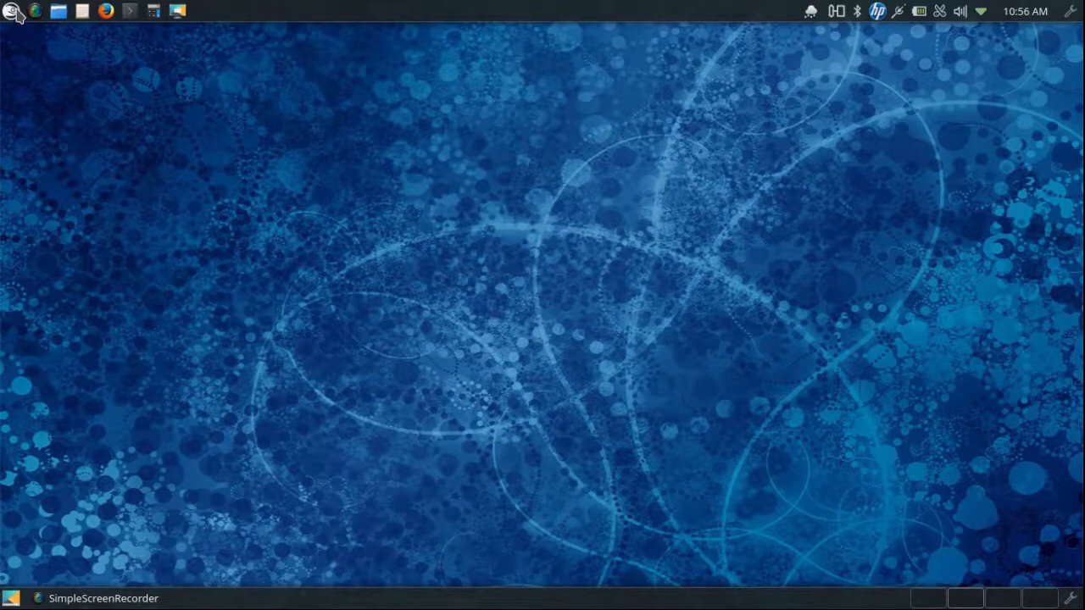
Step: Launch Skanlite and run a preview scan of the HP Officejet 7610 flatbed
click(11, 17)
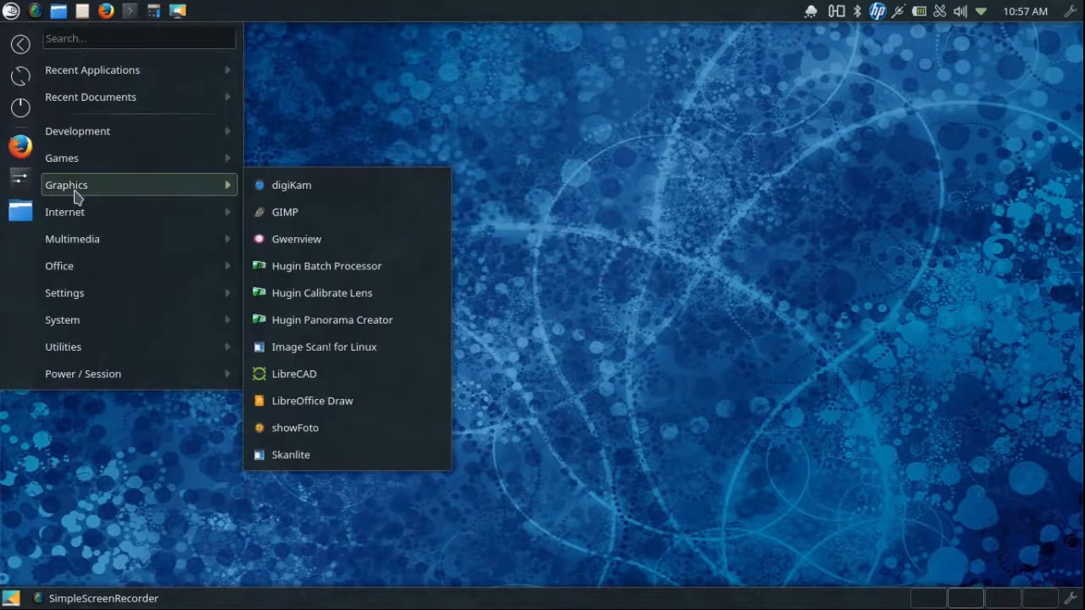
mouse_move(226, 182)
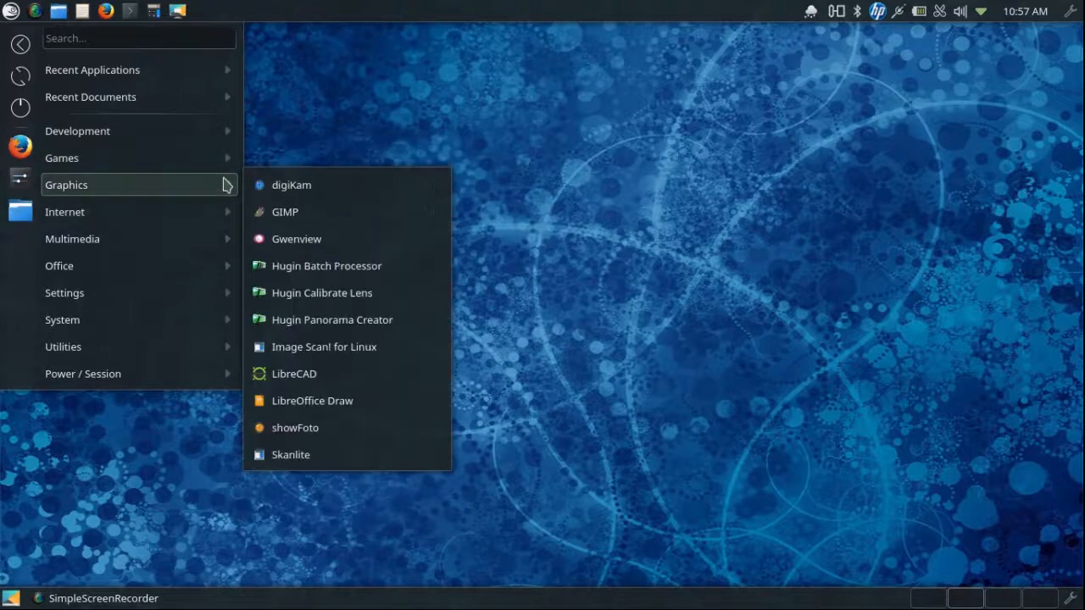
click(290, 456)
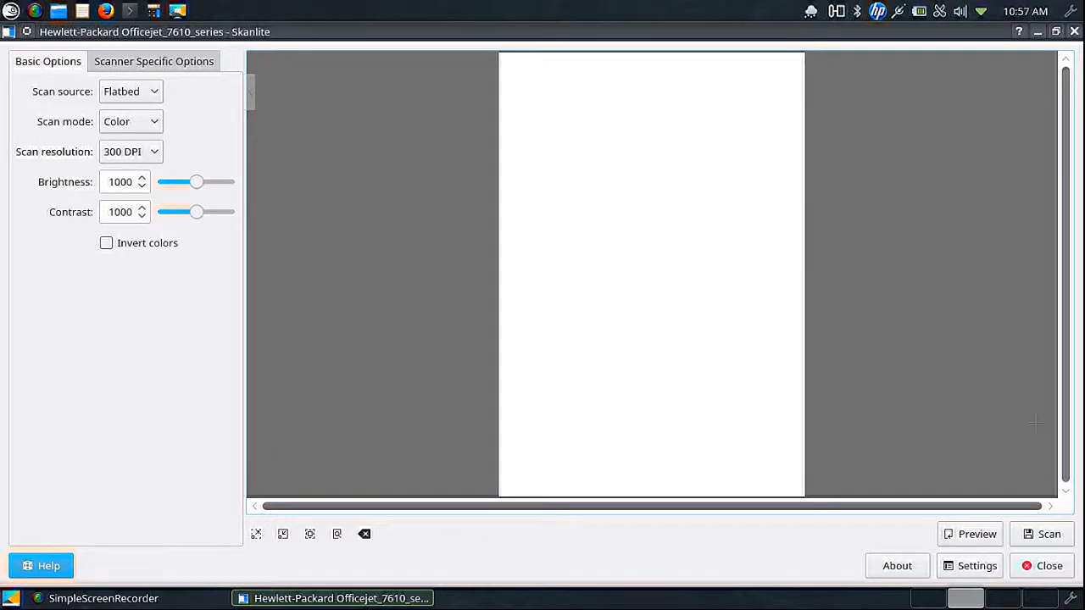
click(986, 534)
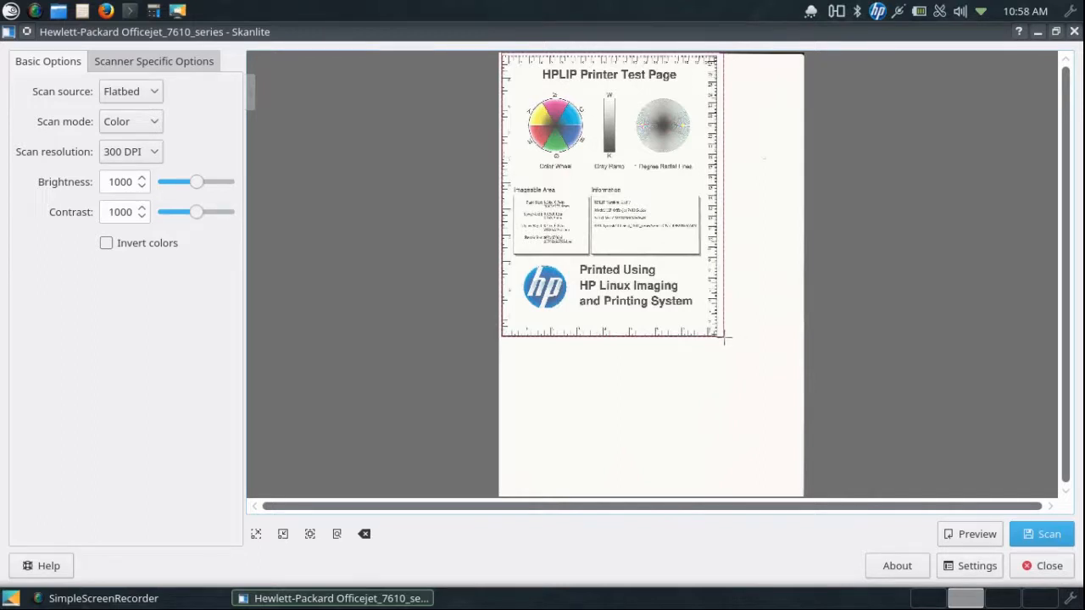
Step: Select the area around the printer test page in the preview, scan it in color at 300 DPI and save the image
drag(725, 338, 477, 34)
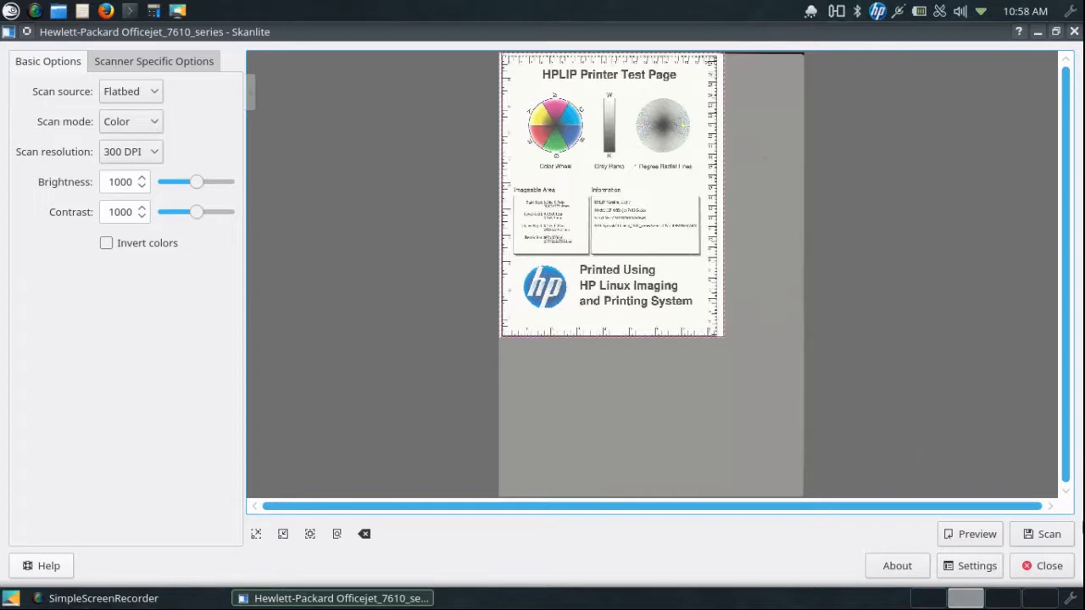
click(1041, 535)
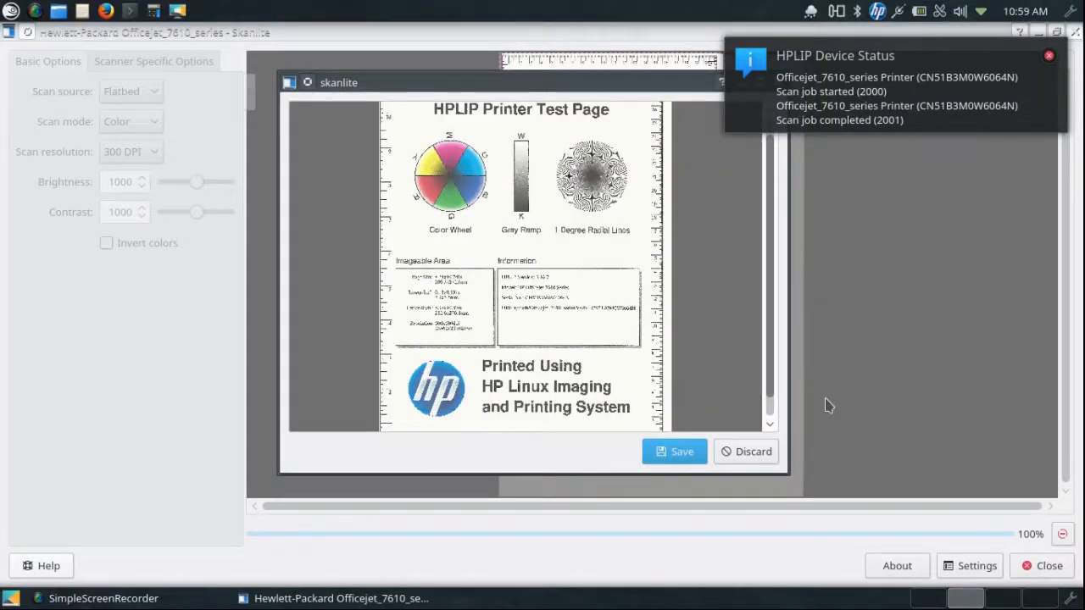
click(683, 445)
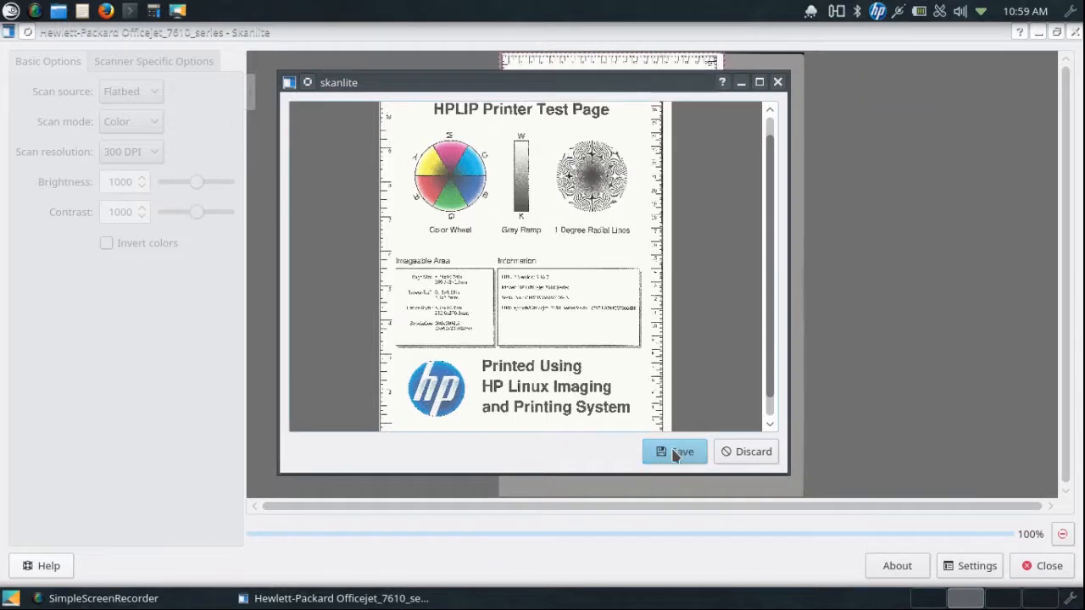
click(758, 83)
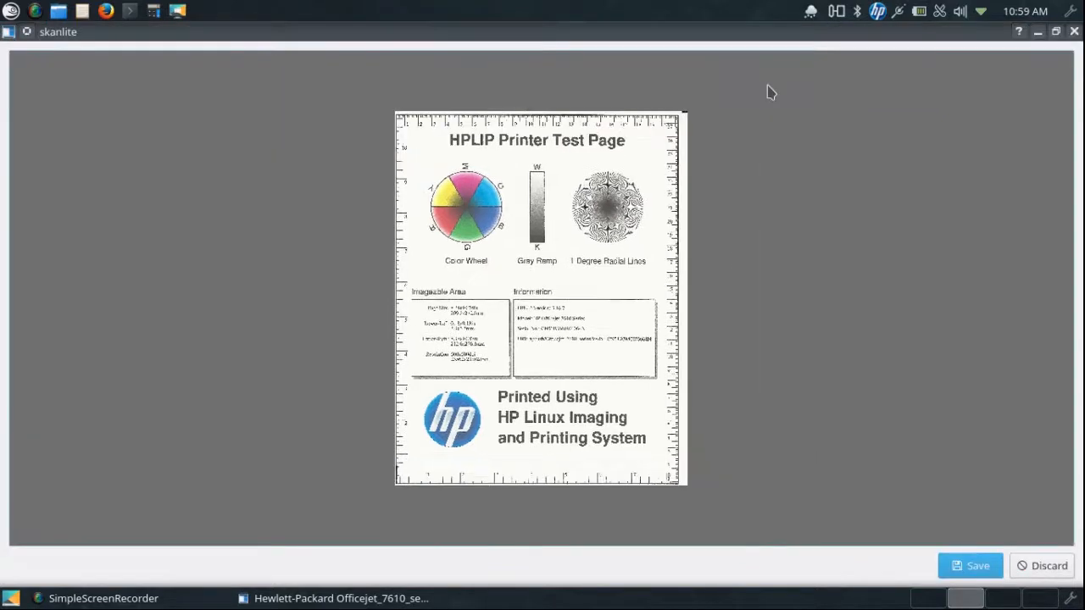
click(971, 567)
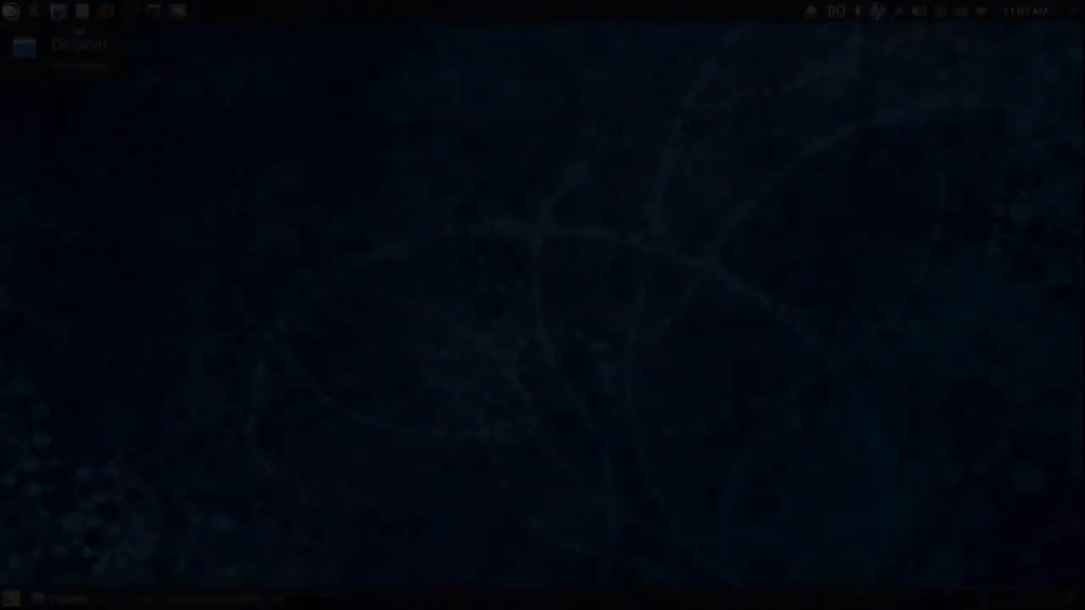
Step: Open Image-0003.png from the Pictures folder in Dolphin and view it full screen
click(57, 11)
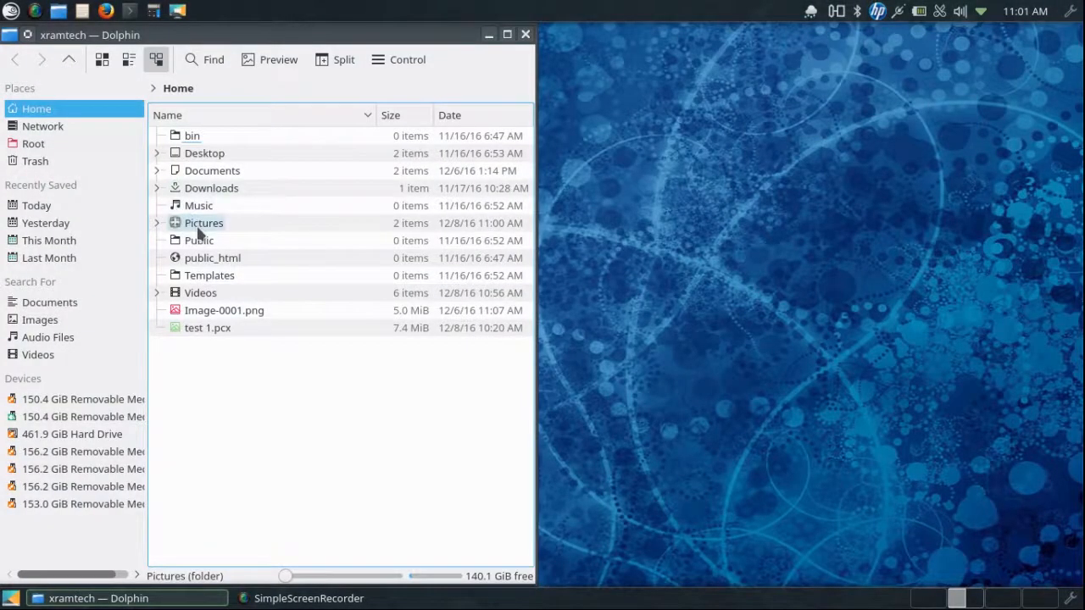
click(198, 225)
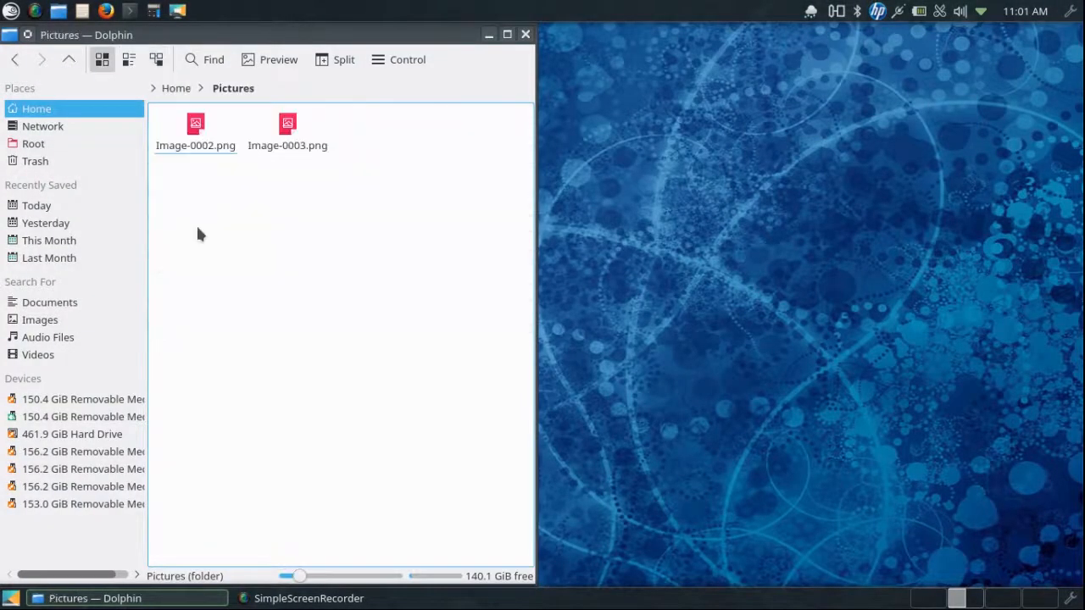
click(288, 125)
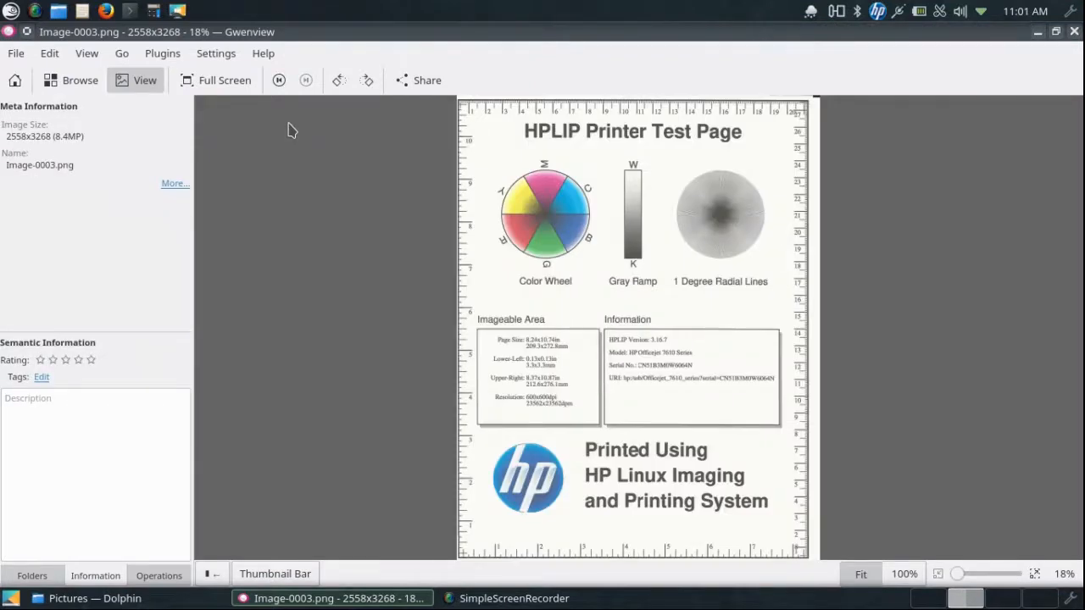
click(236, 82)
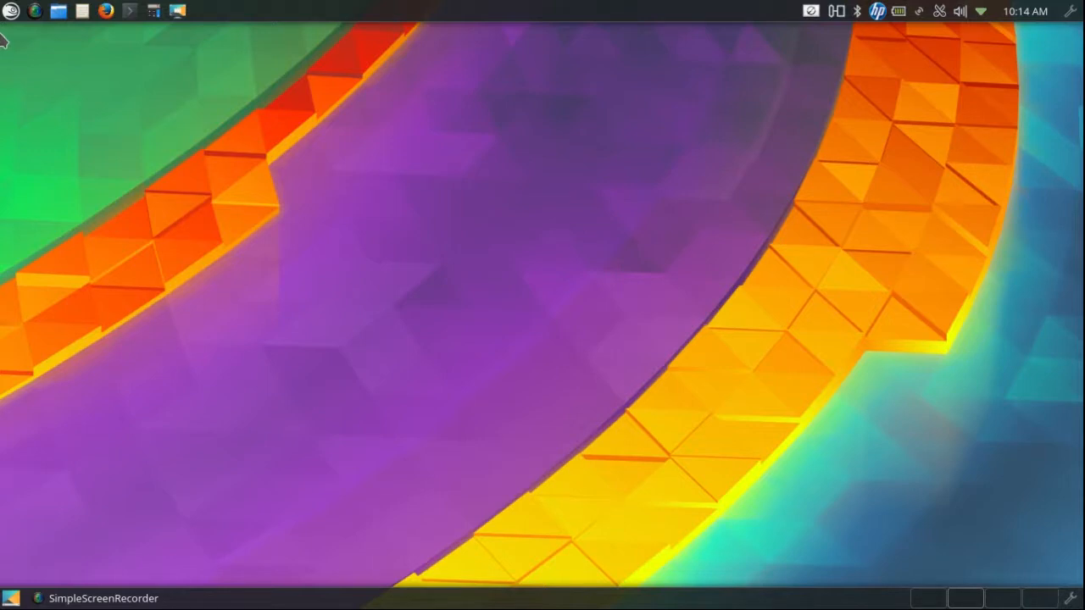
Step: Launch Image Scan! for Linux, dismiss the hp-systray error and maximize the scanning window
scroll(1, 36, up, 2)
click(11, 11)
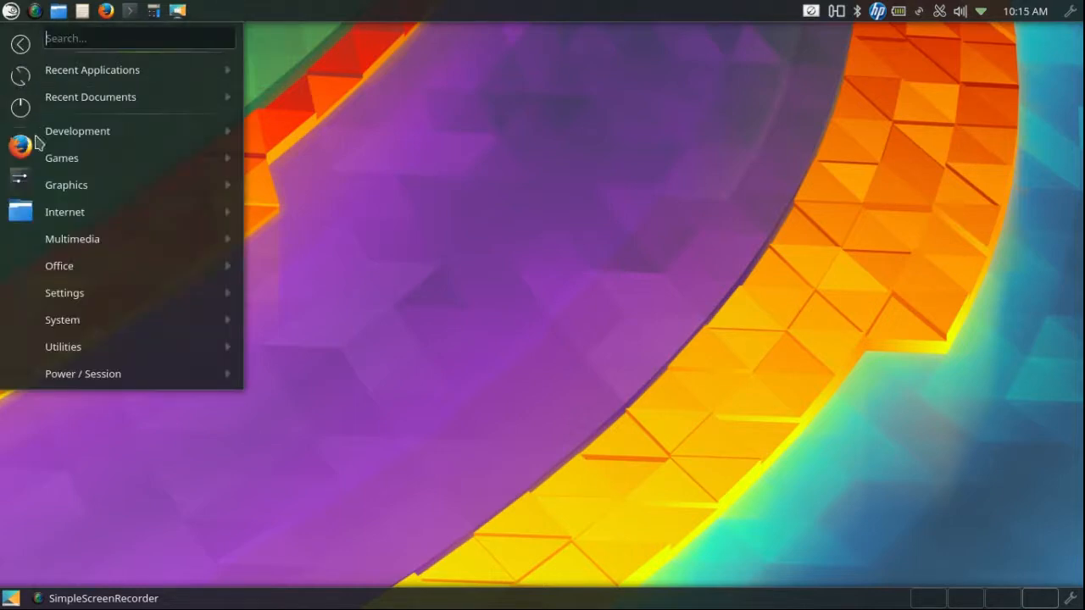
mouse_move(80, 215)
mouse_move(79, 178)
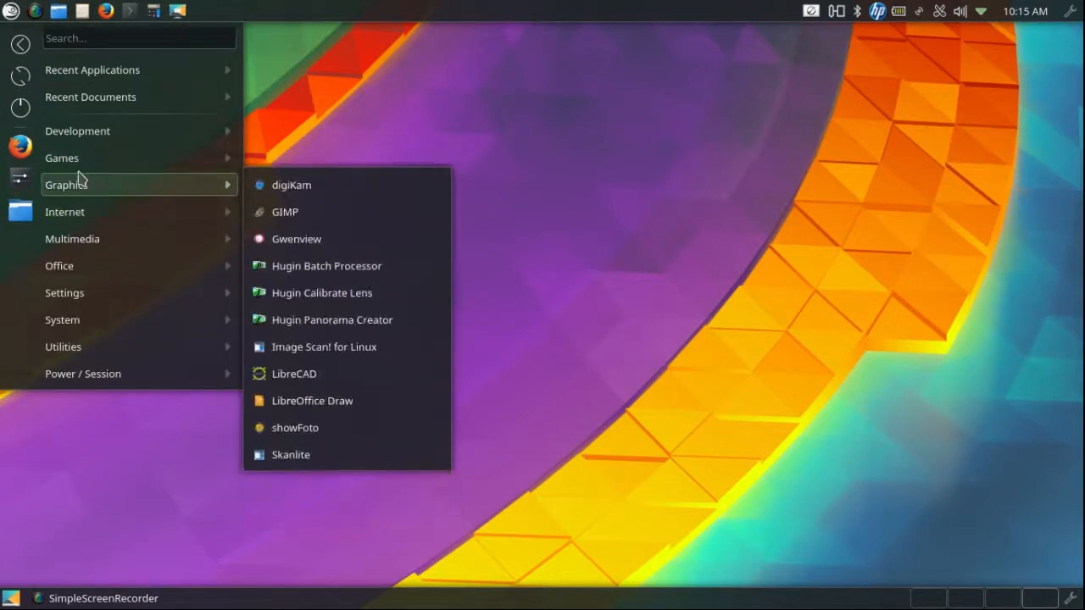
click(273, 349)
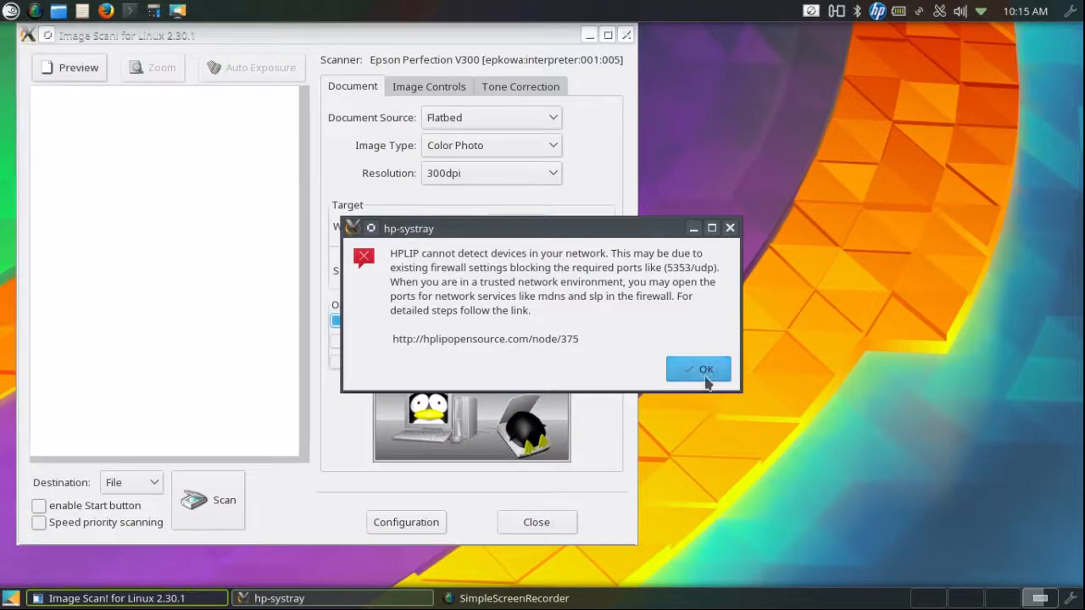
click(703, 368)
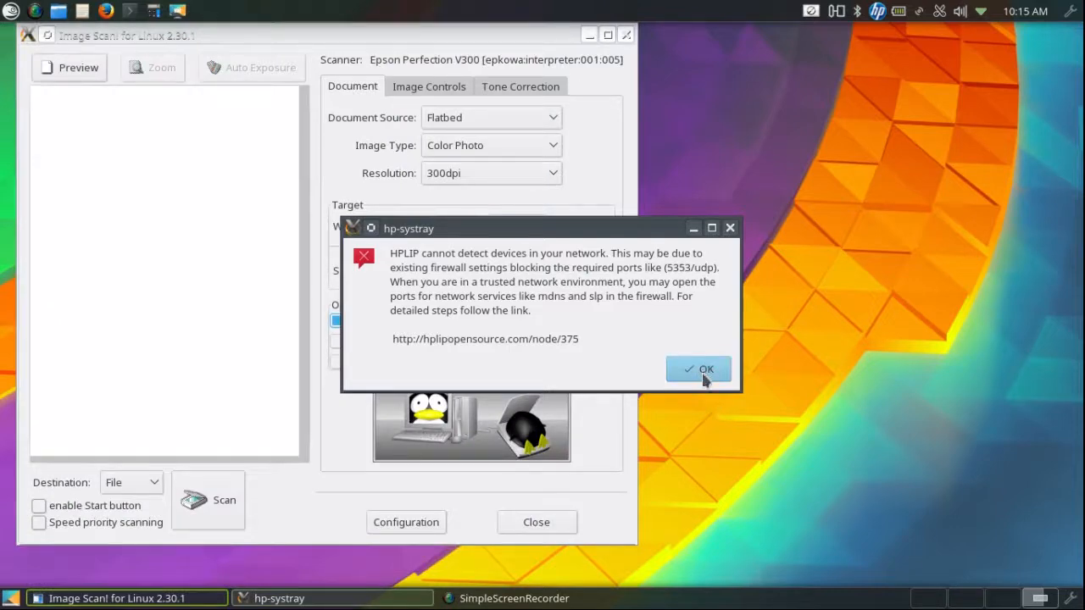
click(703, 379)
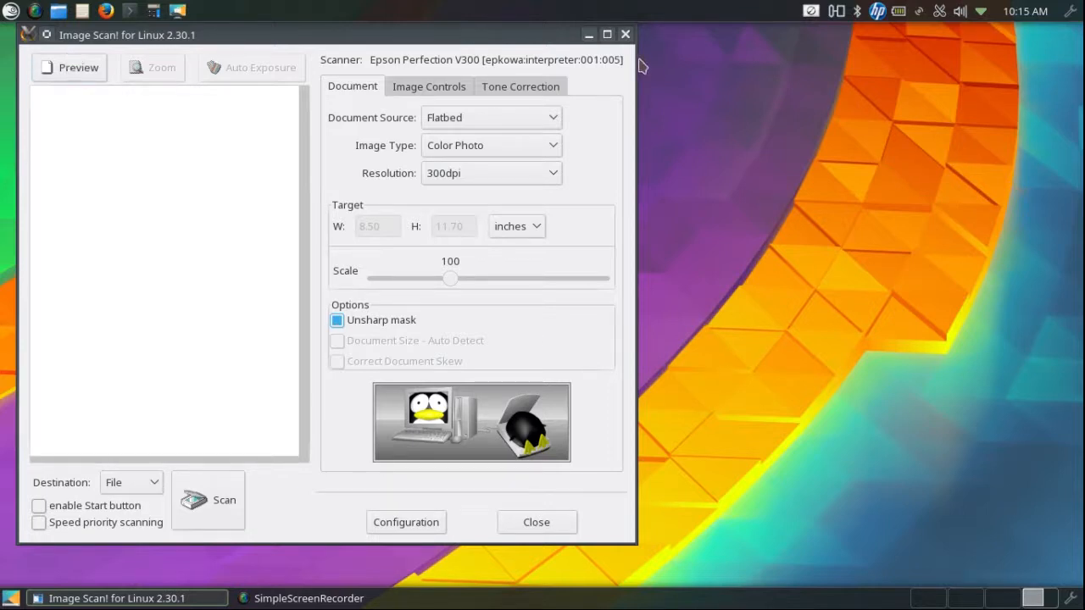
click(607, 33)
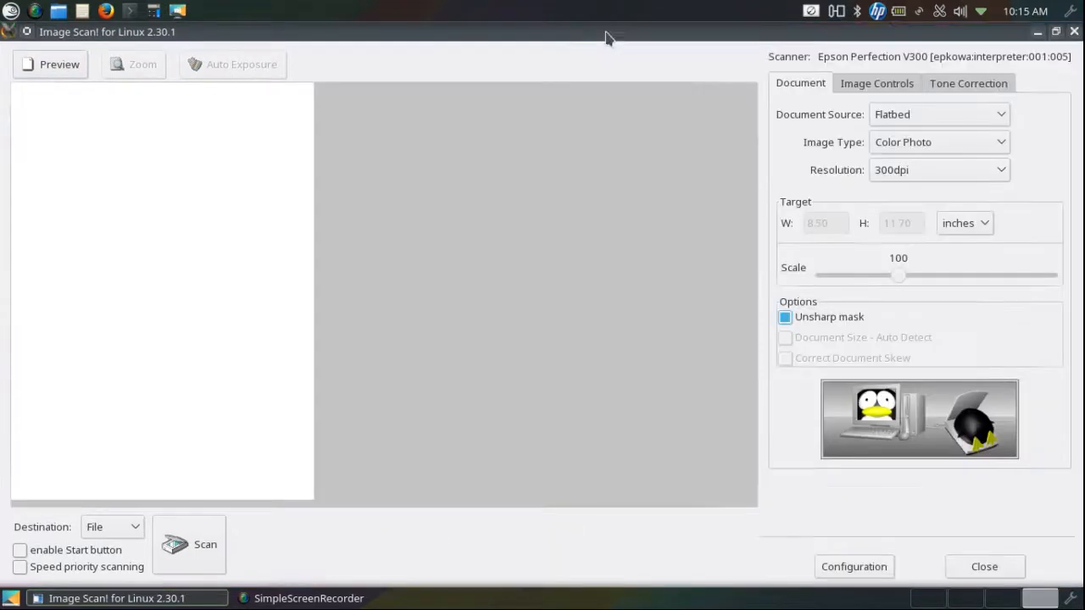
Step: Preview the Epson Perfection V300 flatbed, and set the document source to TPU - Negative film
click(55, 66)
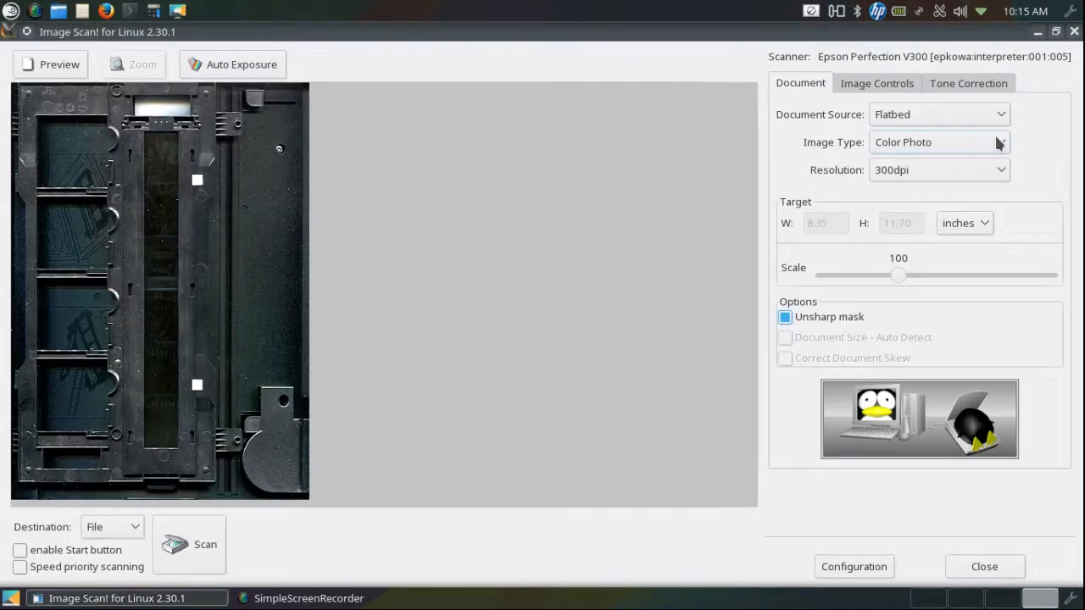
click(1002, 113)
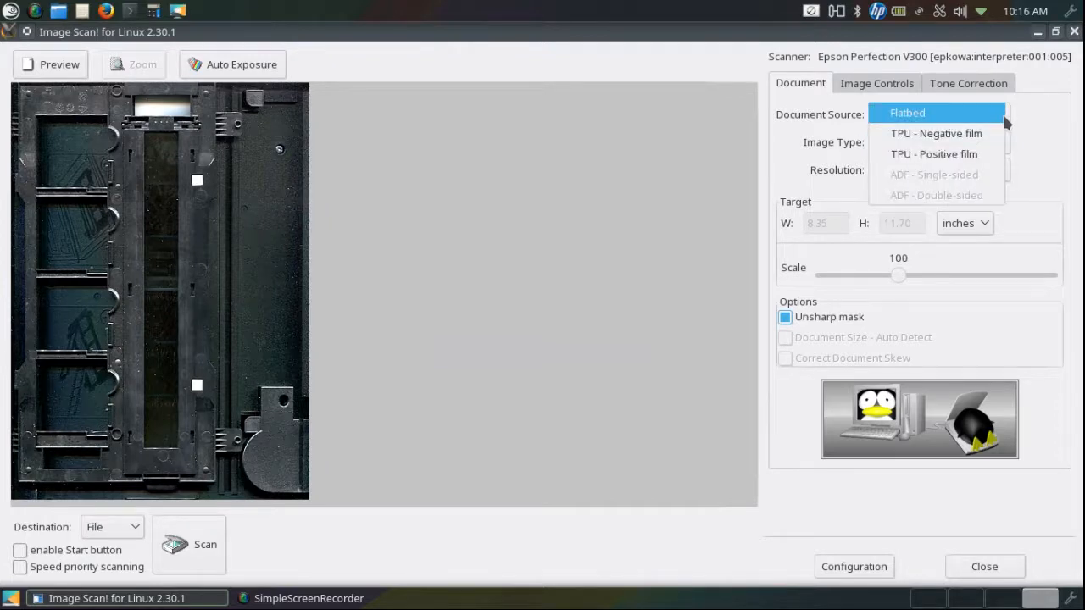
click(976, 134)
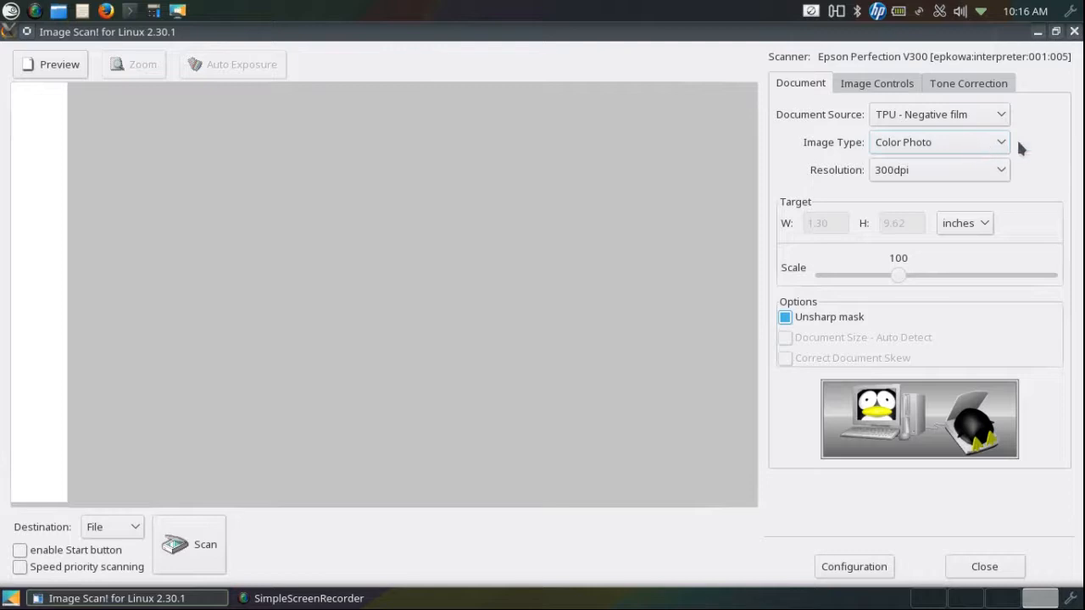
Step: Preview the negative strip as a Black & White Photo and zoom in on the second frame, showing the tree
click(999, 144)
click(962, 183)
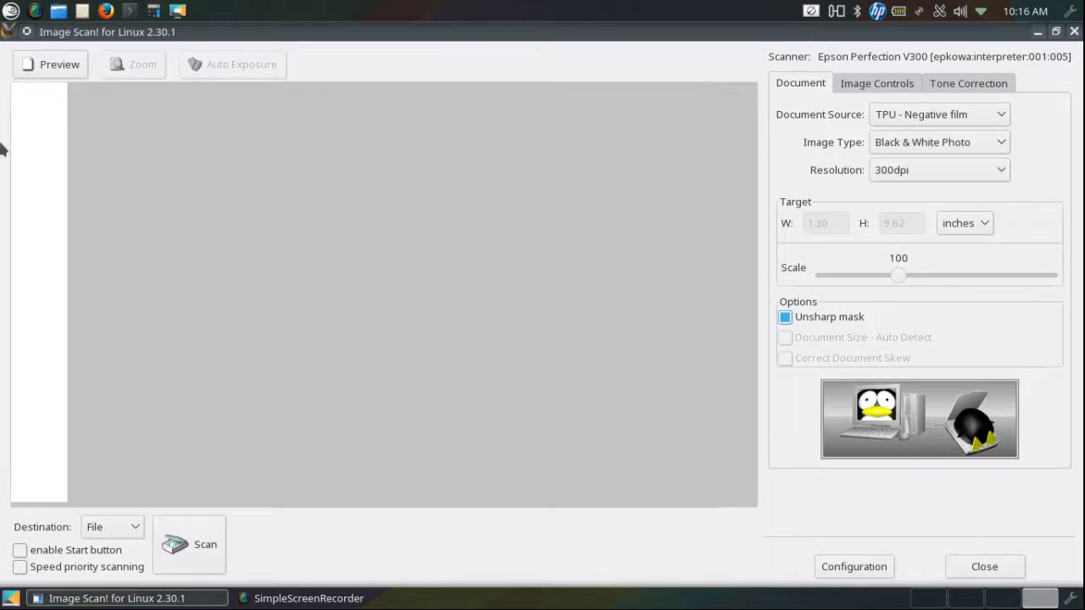
click(48, 64)
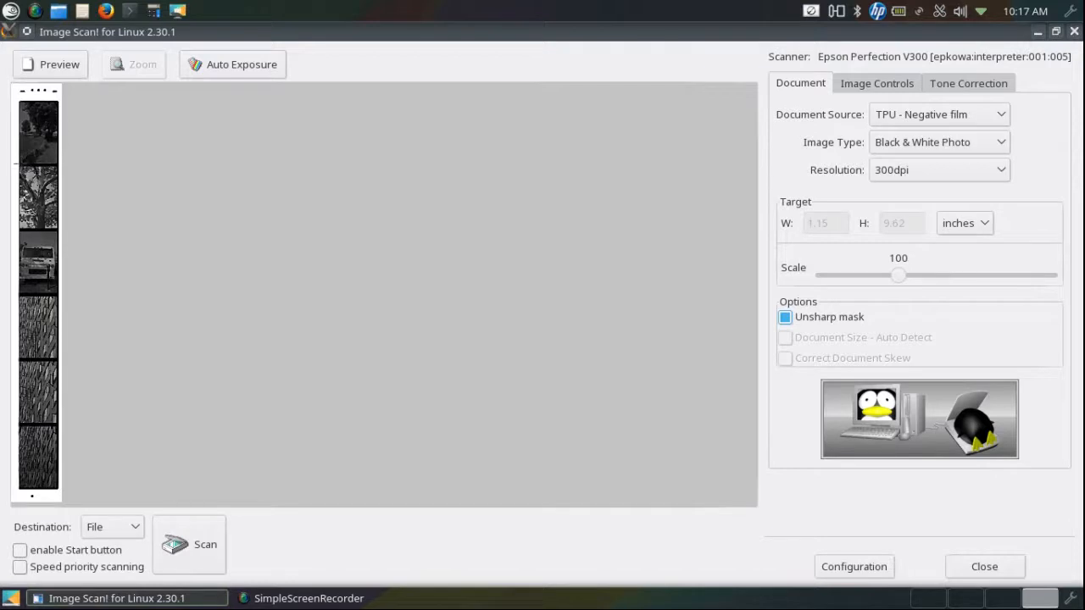
drag(20, 166, 56, 228)
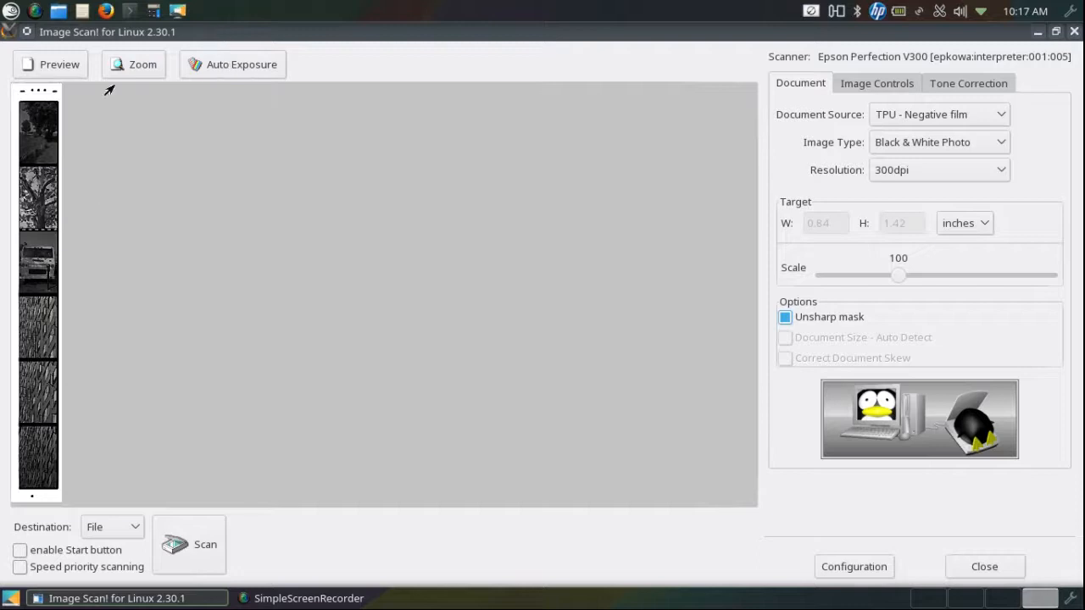
click(144, 66)
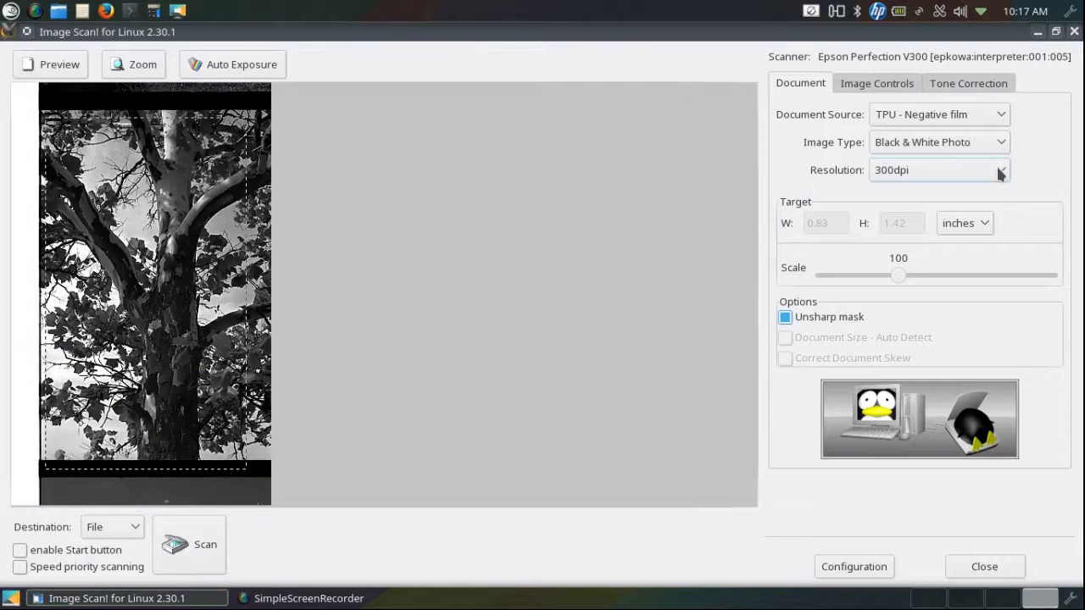
Step: Set the scan resolution to 2400dpi and reselect the whole tree frame, about 0.94 by 1.41 inches
click(996, 170)
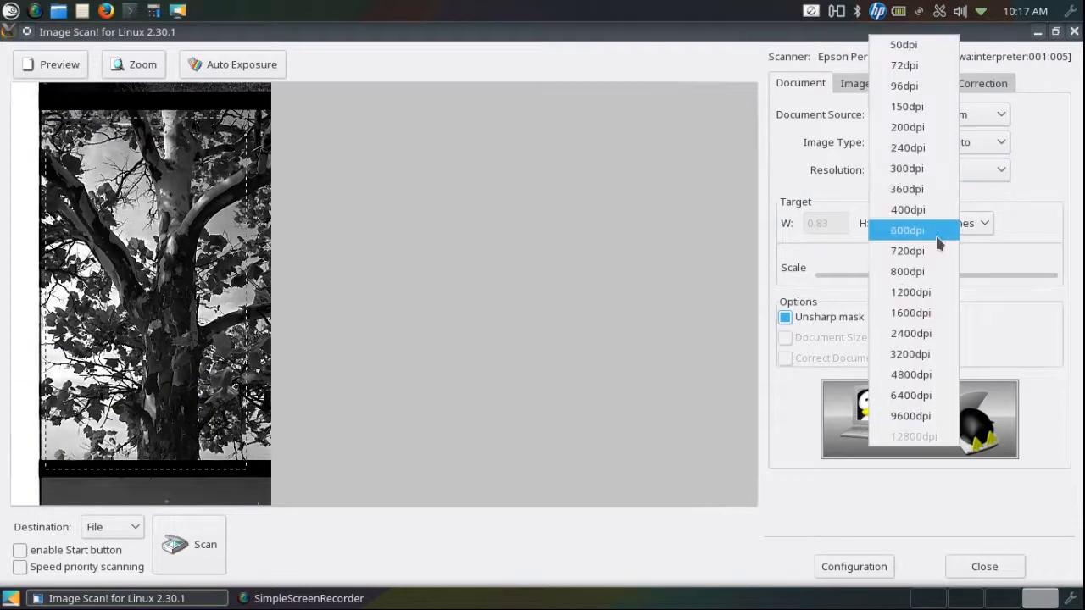
click(908, 339)
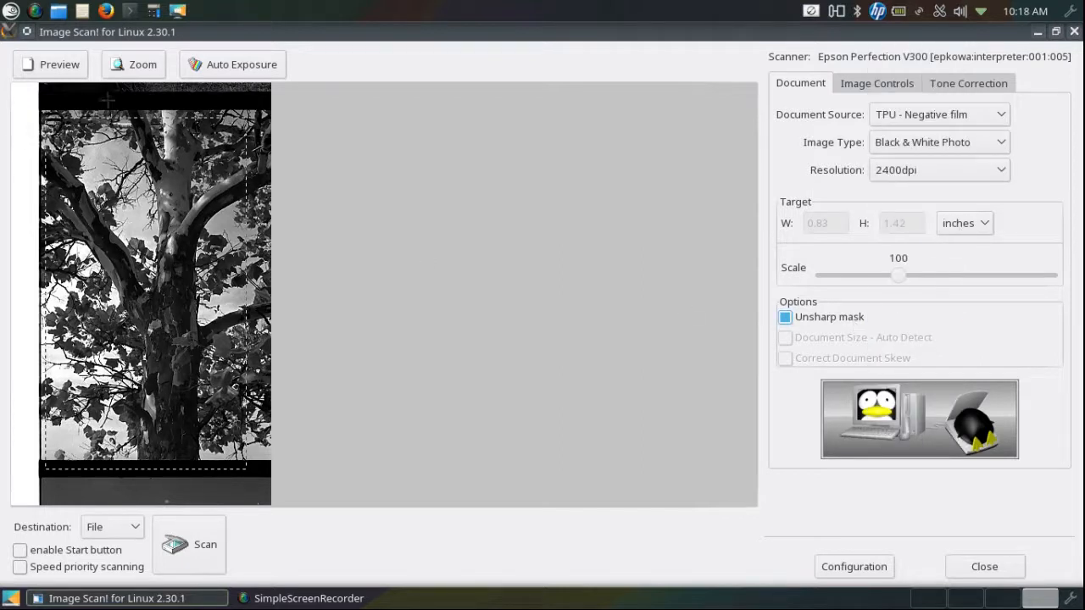
click(25, 127)
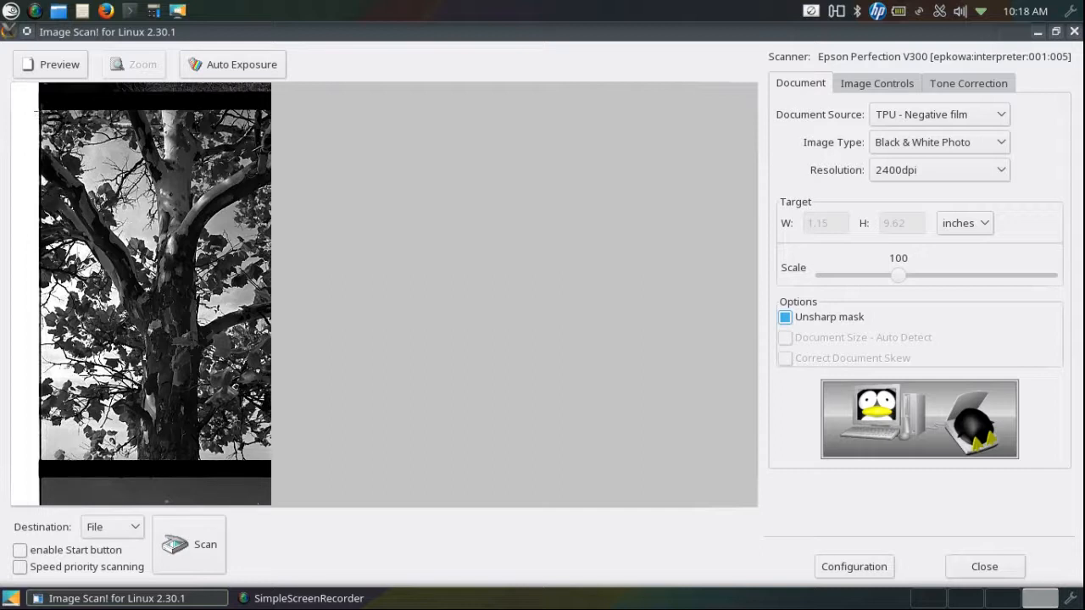
drag(40, 111, 272, 460)
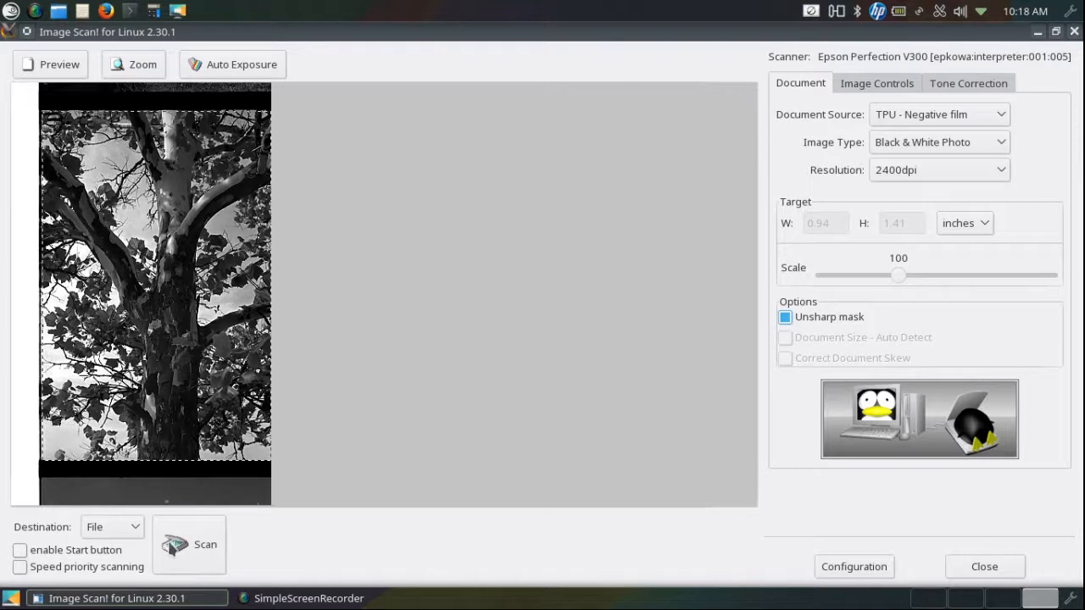
Step: Scan the selected tree frame to a PCX file named "test 1.pcx" in the home folder
click(191, 545)
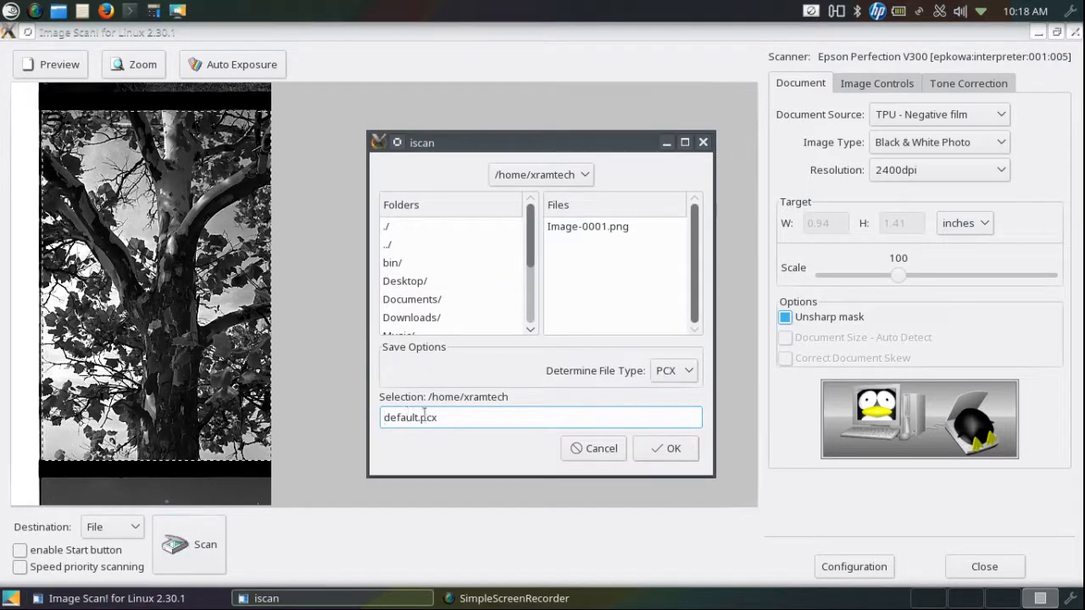
click(693, 370)
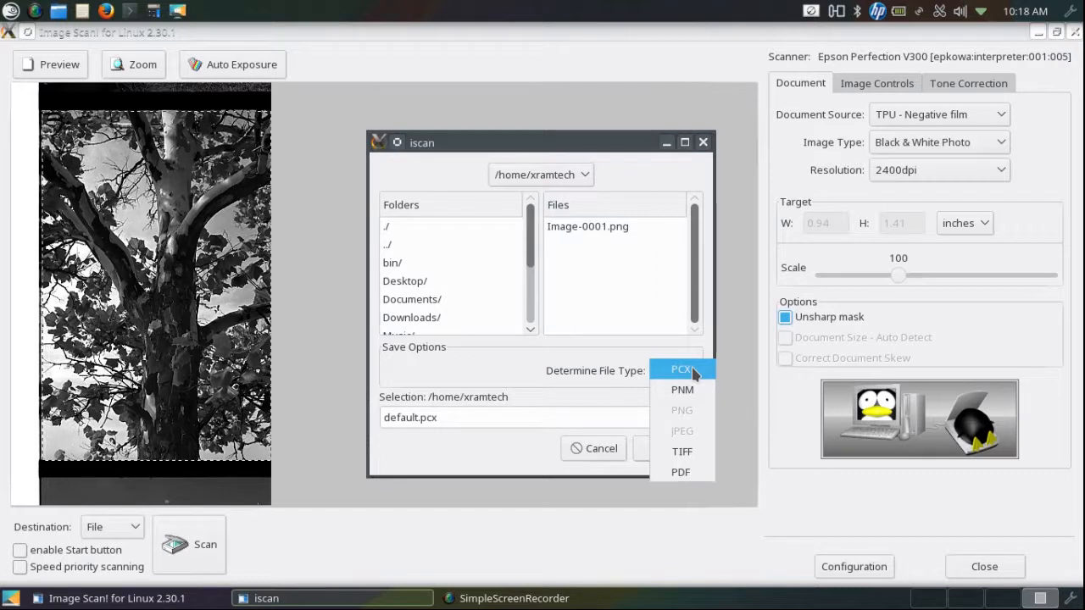
click(691, 371)
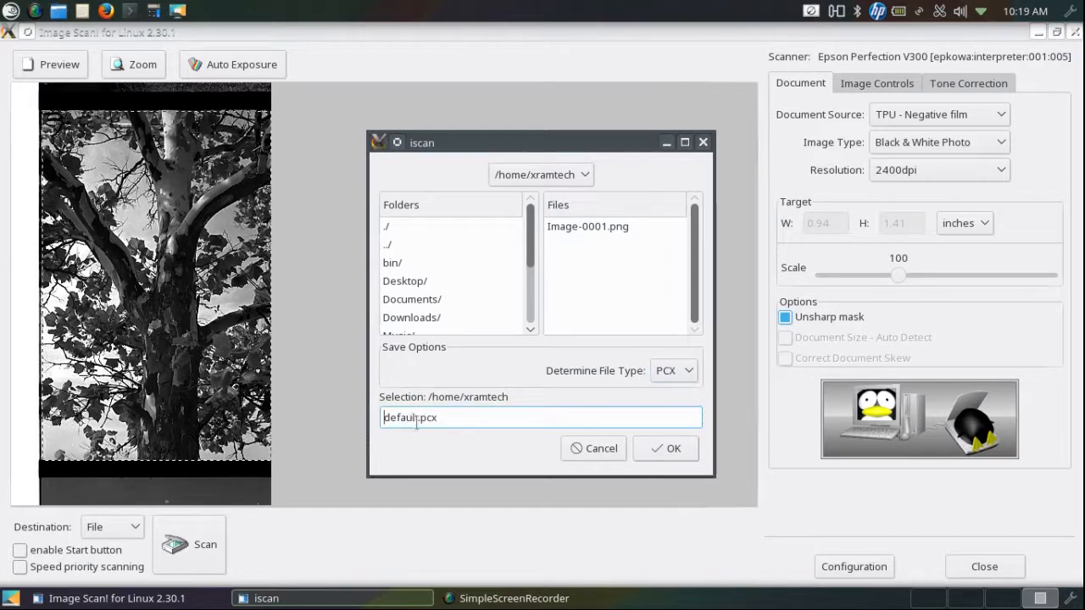
drag(417, 422, 350, 415)
text(test)
text( 1)
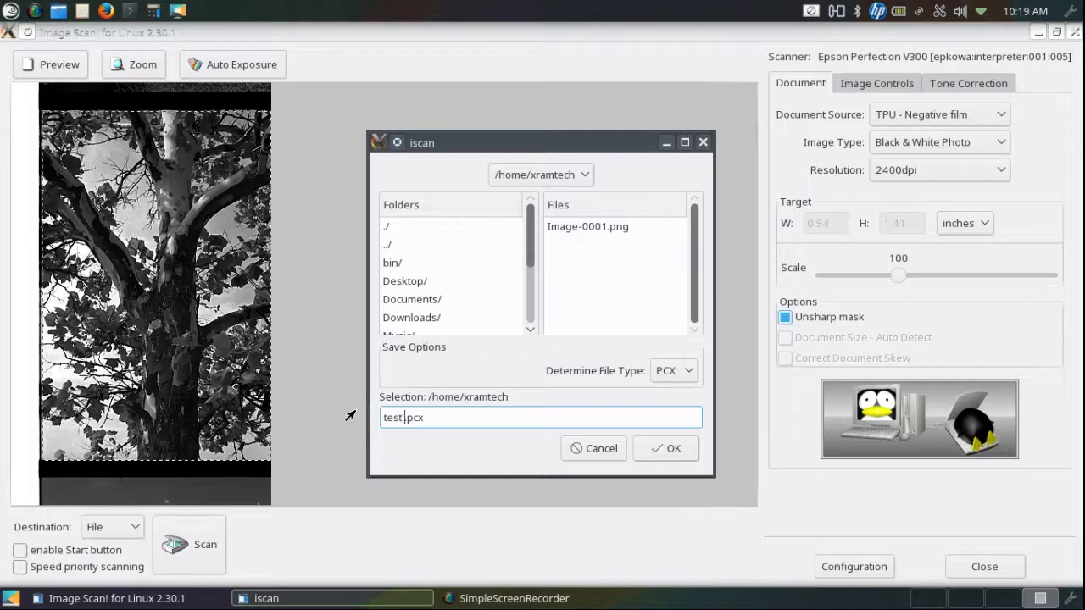
click(666, 448)
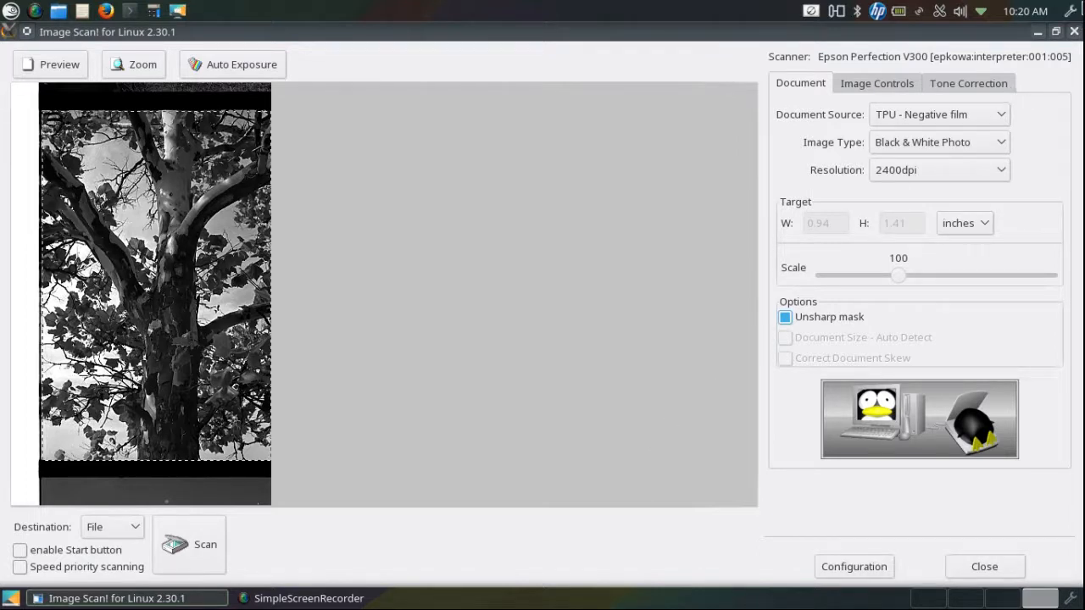
Step: Close Image Scan! for Linux and open test 1.pcx from the Home folder in Dolphin to view the scan
click(1074, 32)
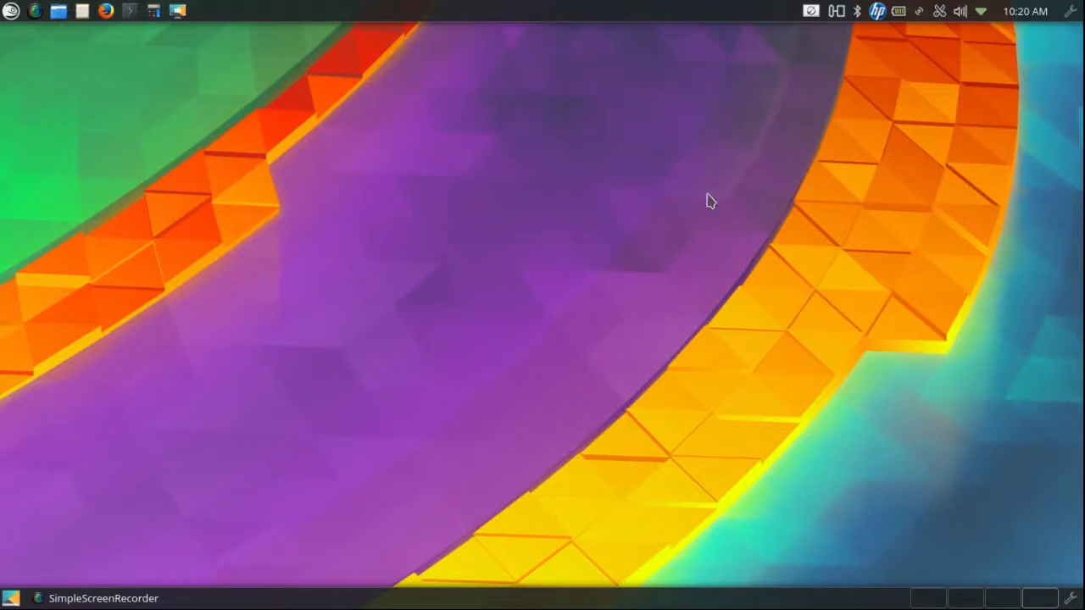
click(59, 17)
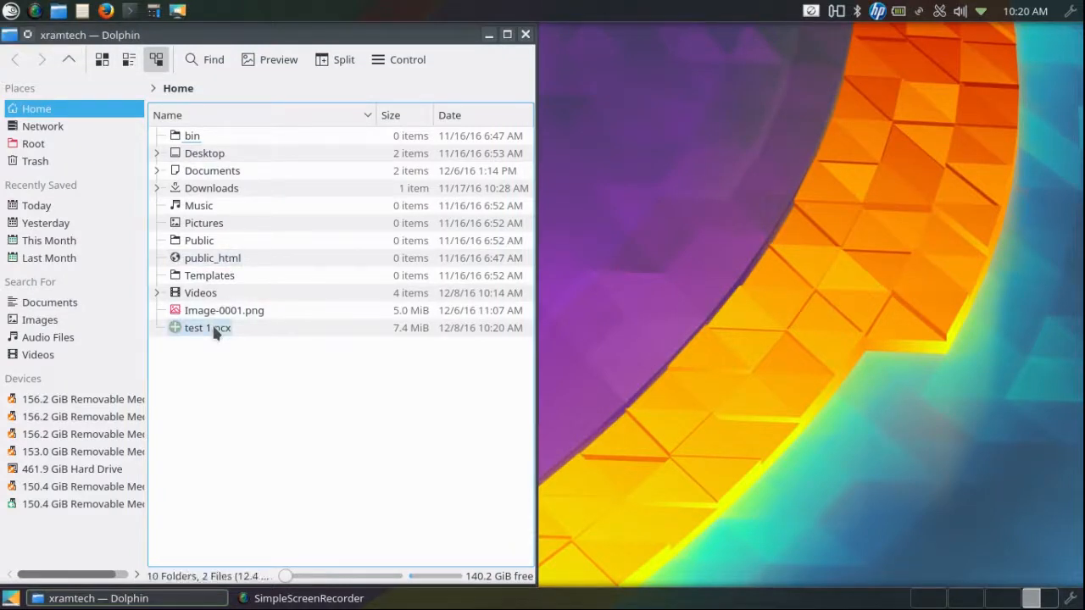
double_click(208, 328)
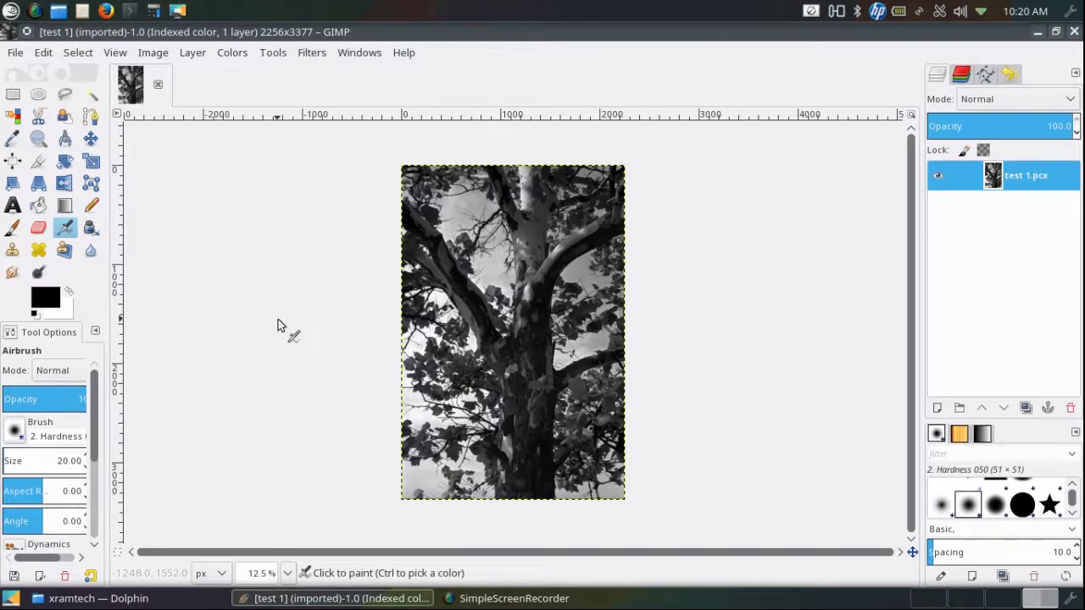
scroll(282, 314, up, 1)
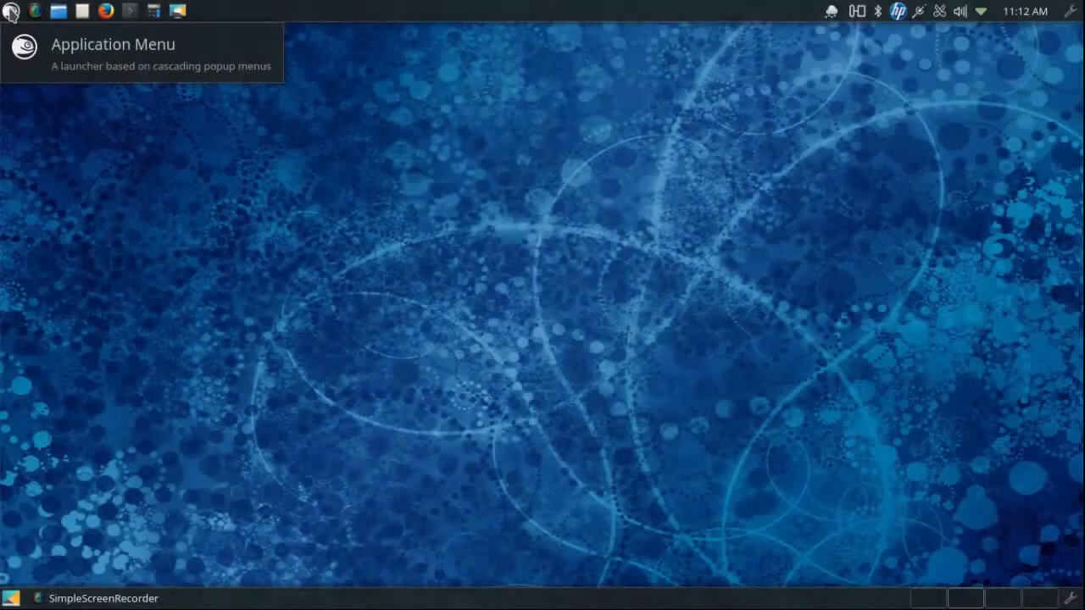
Step: Launch Install/Remove Software and authorize it with the root password
click(10, 12)
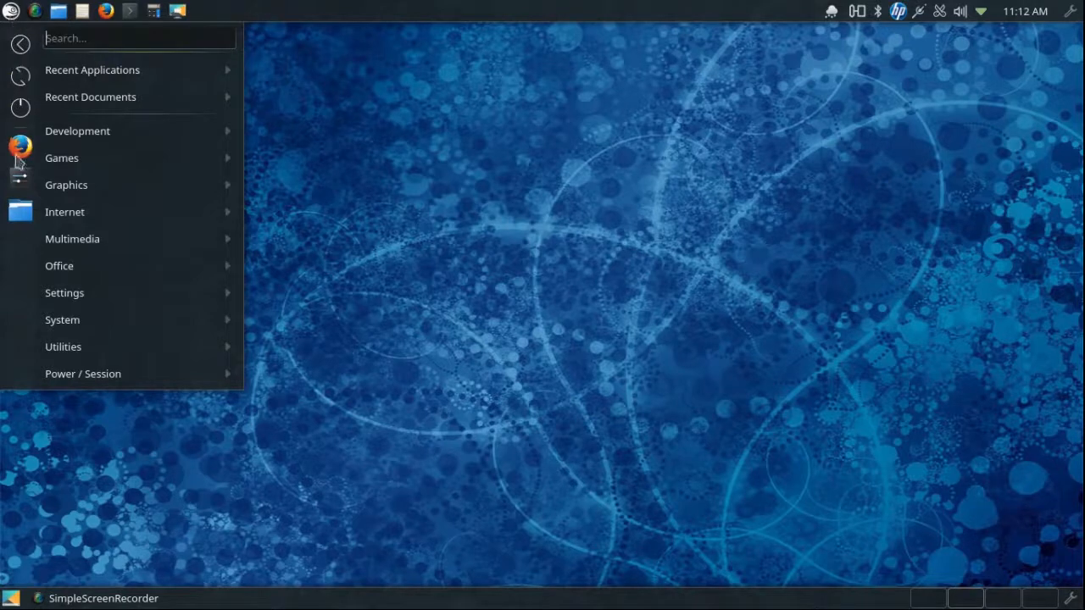
mouse_move(74, 330)
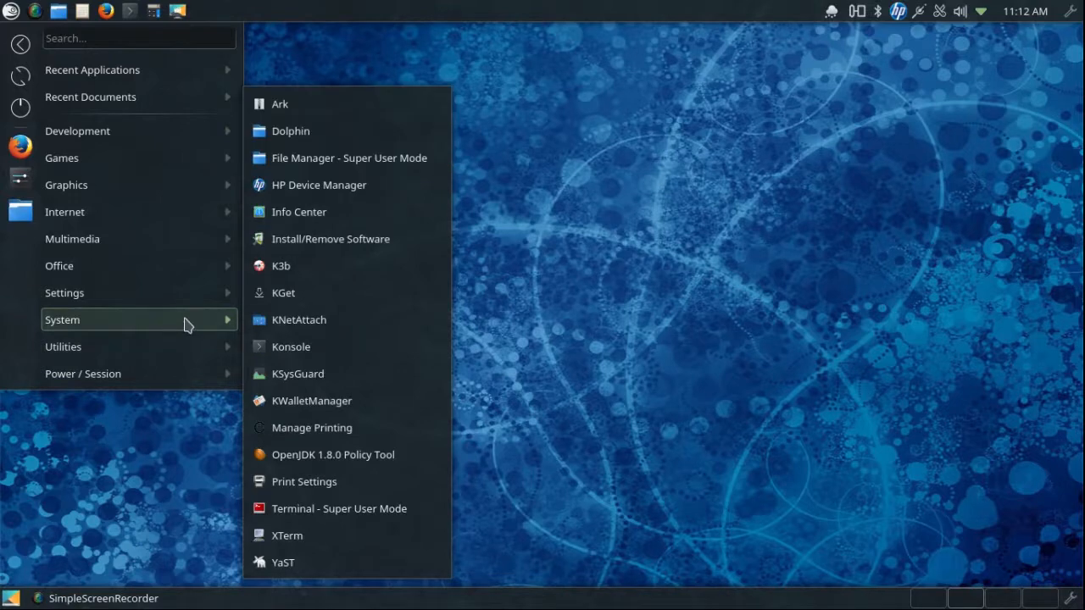
click(307, 241)
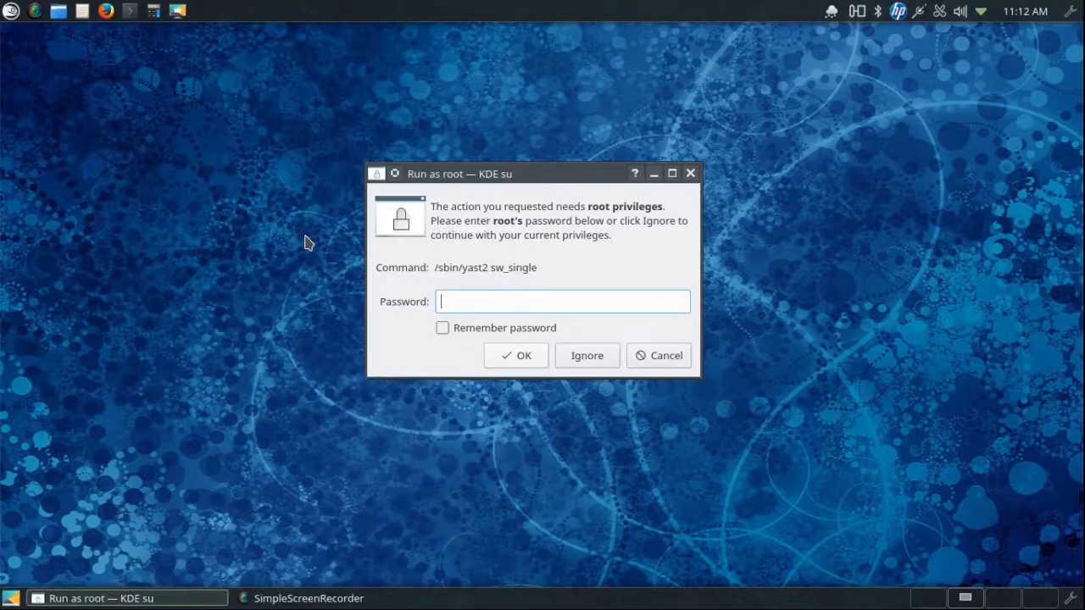
text(********)
click(524, 358)
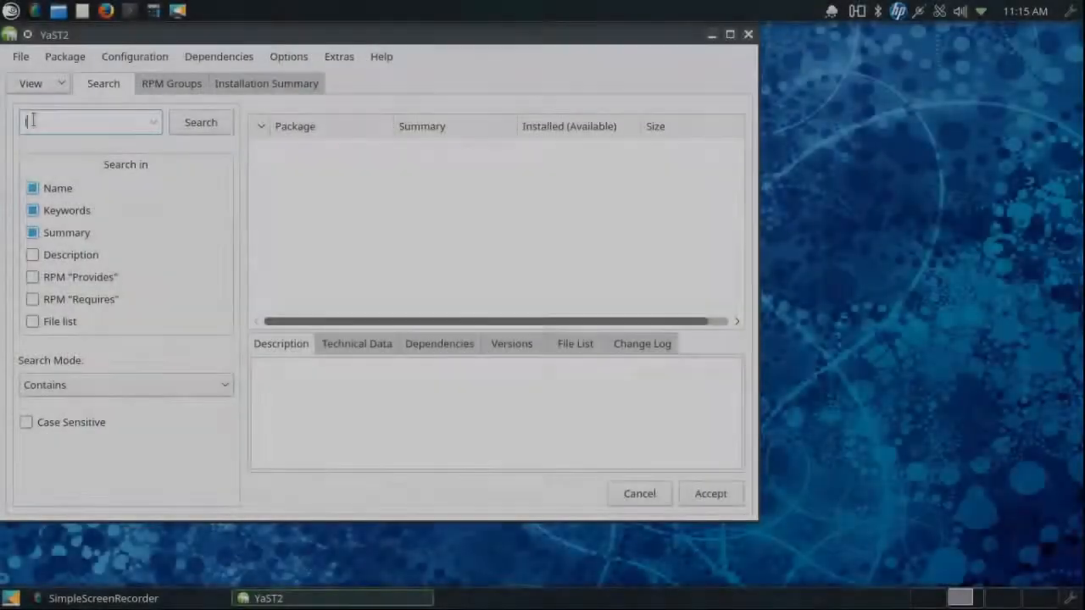
Step: Search the YaST packages for "librecad" and maximize the package manager window
text(b)
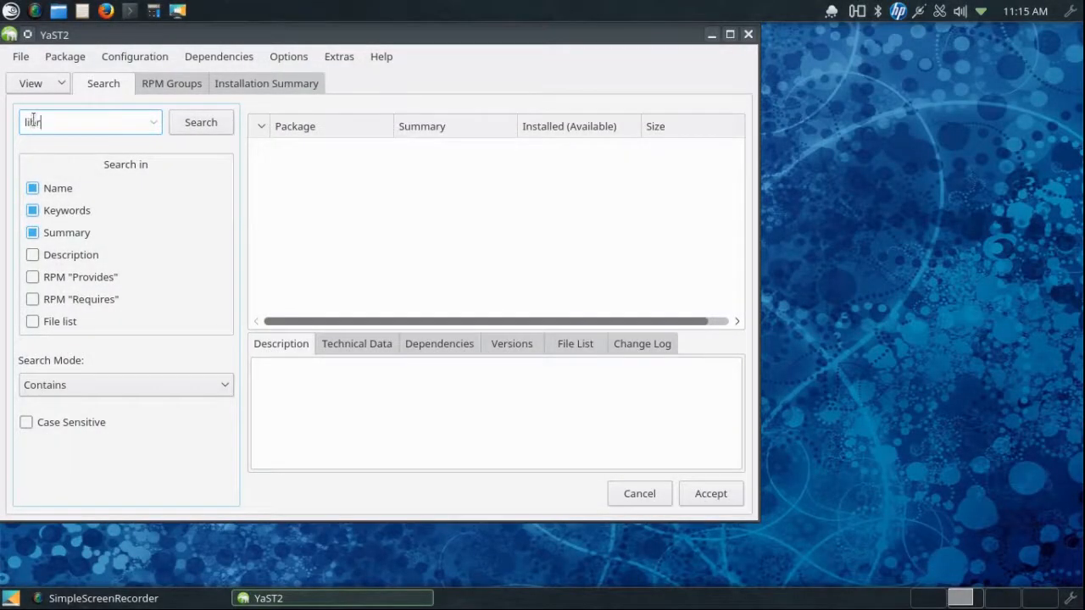
text(reoad)
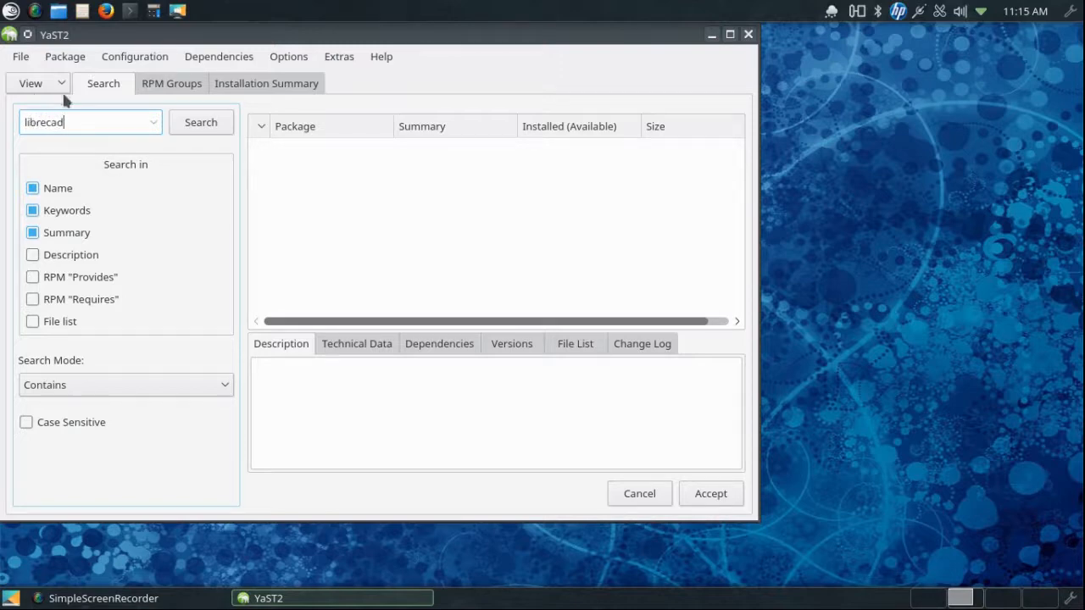
click(220, 125)
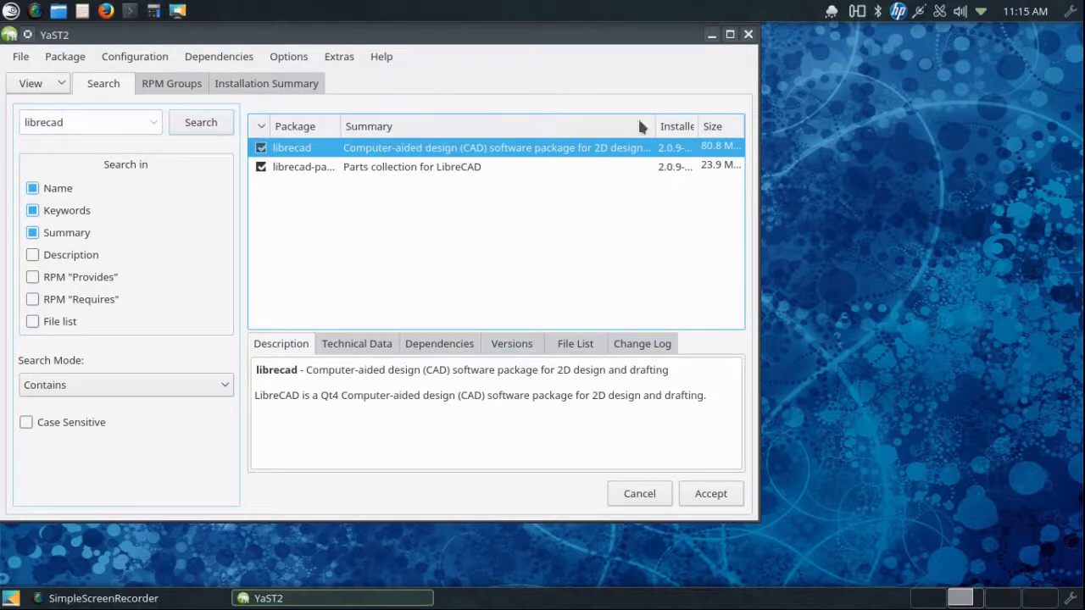
click(730, 35)
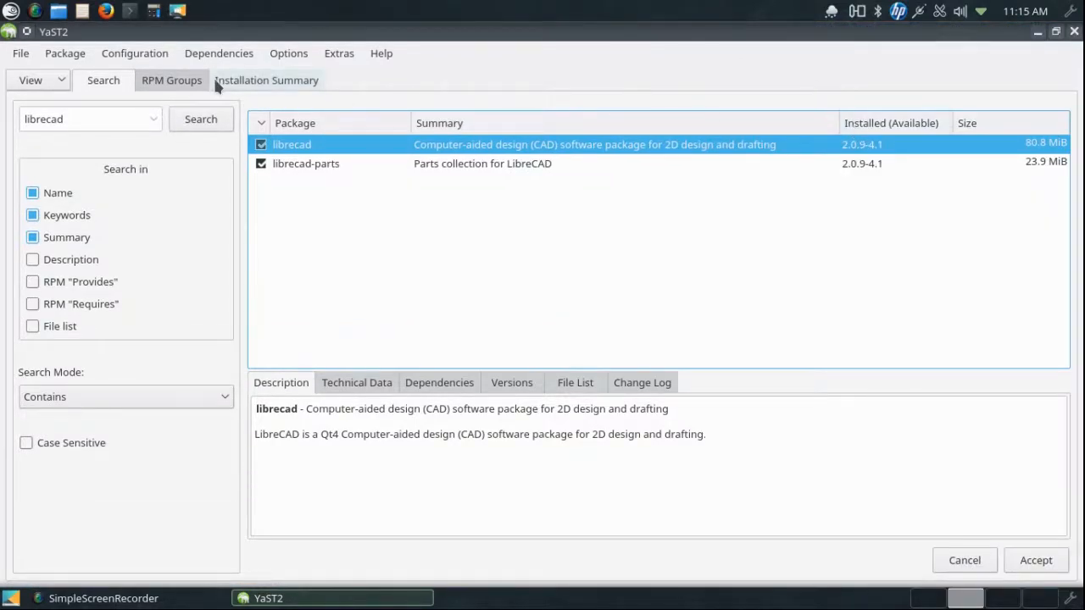
Step: Search the YaST packages for "musescore" and close the package manager
click(85, 120)
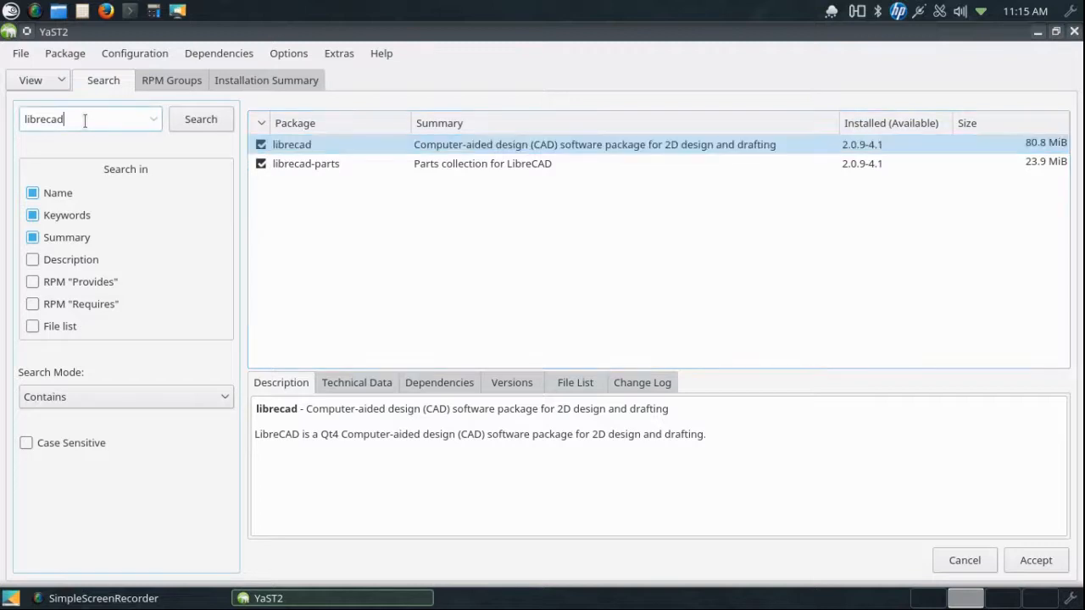
drag(77, 119, 4, 123)
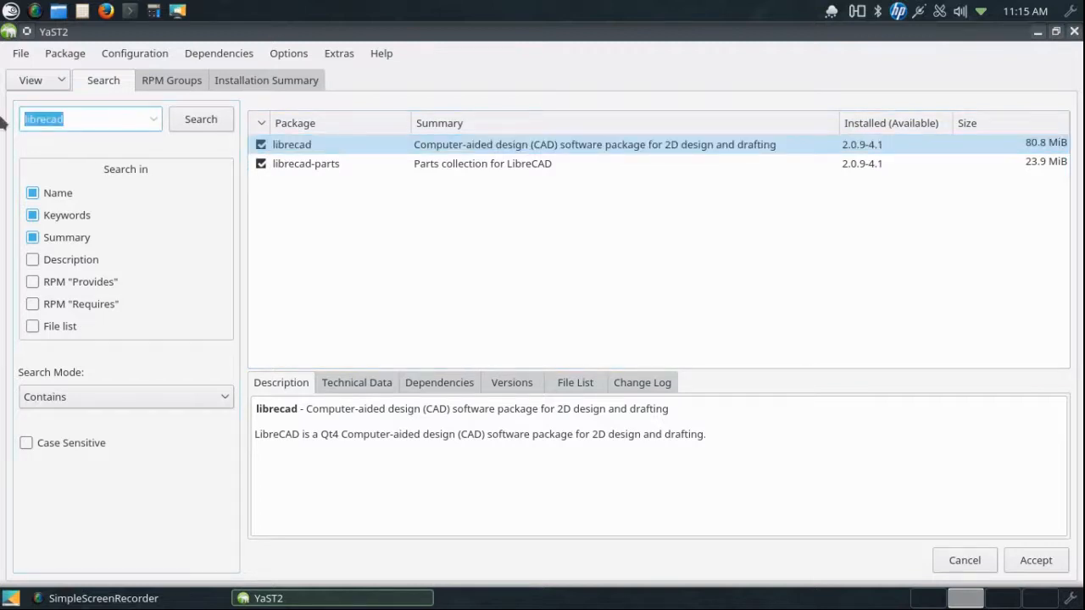
text(musescore)
click(195, 118)
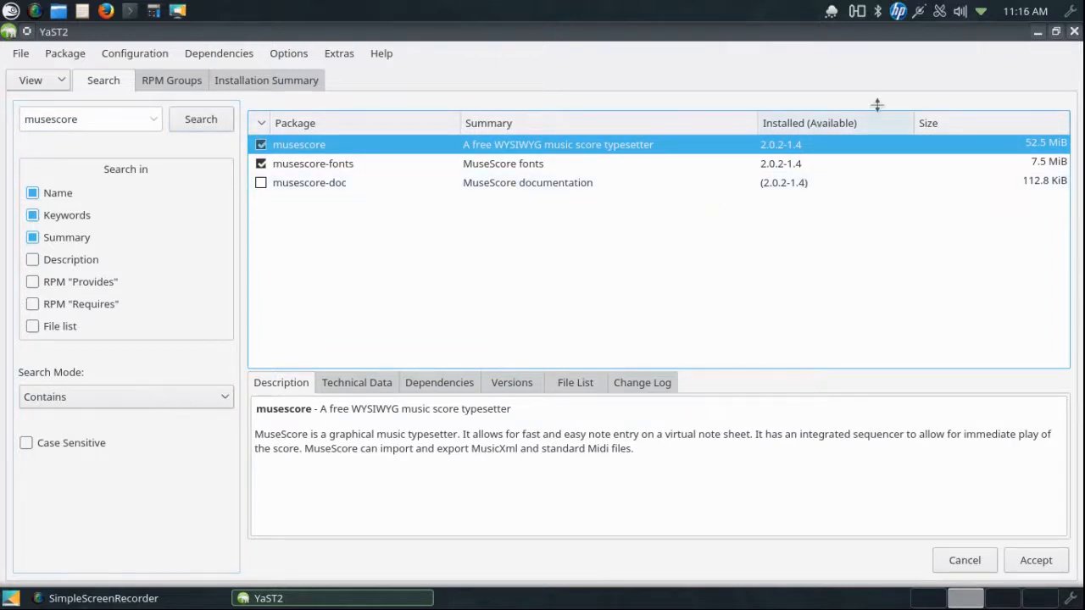
click(1072, 32)
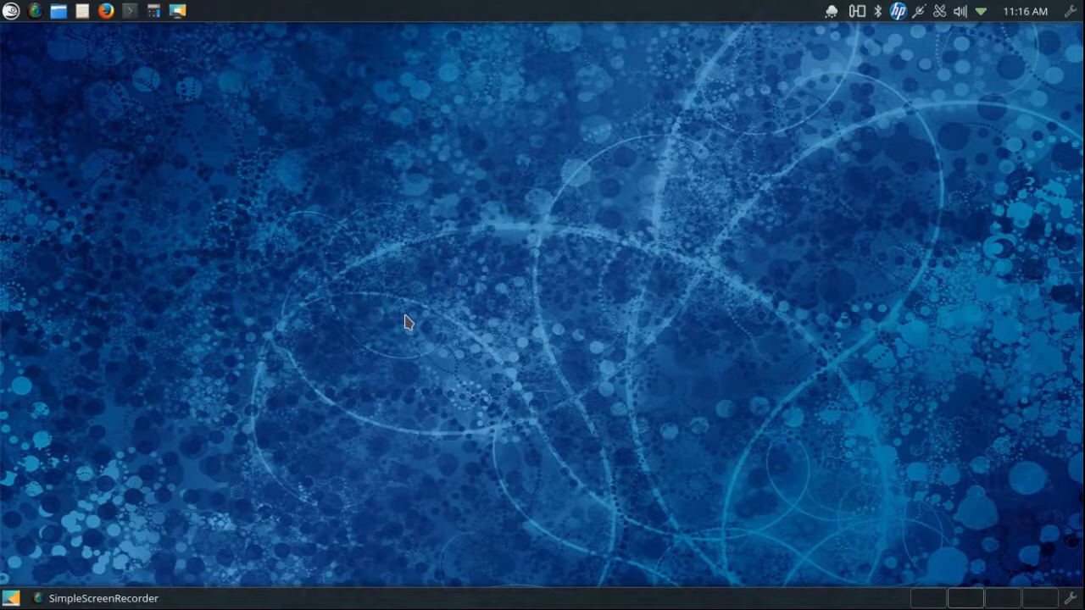
Step: Open Firefox and search Google for "musescore for opensuse"
click(109, 15)
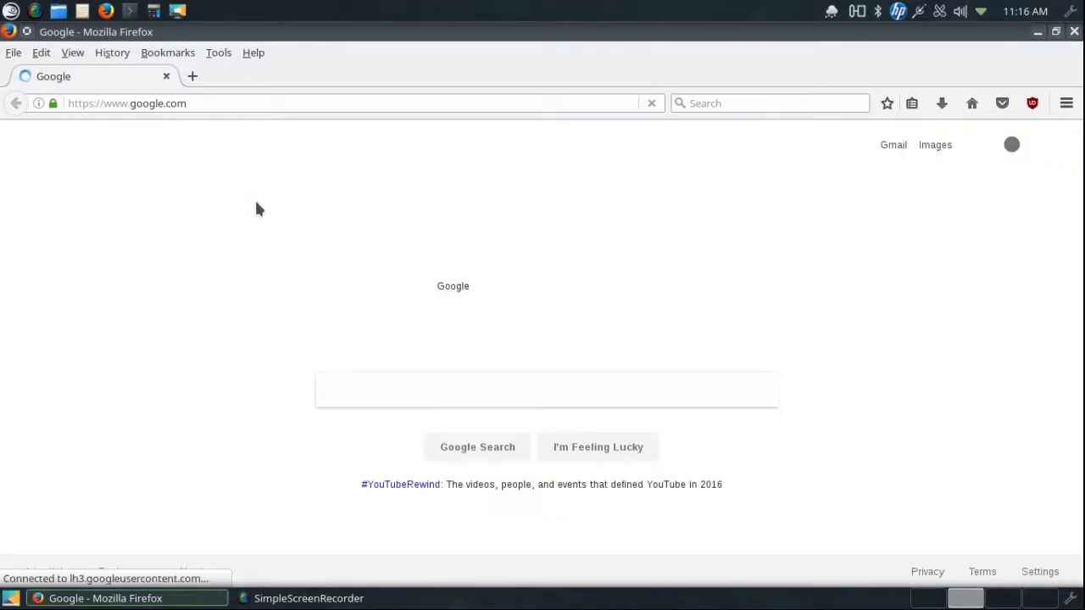
click(356, 395)
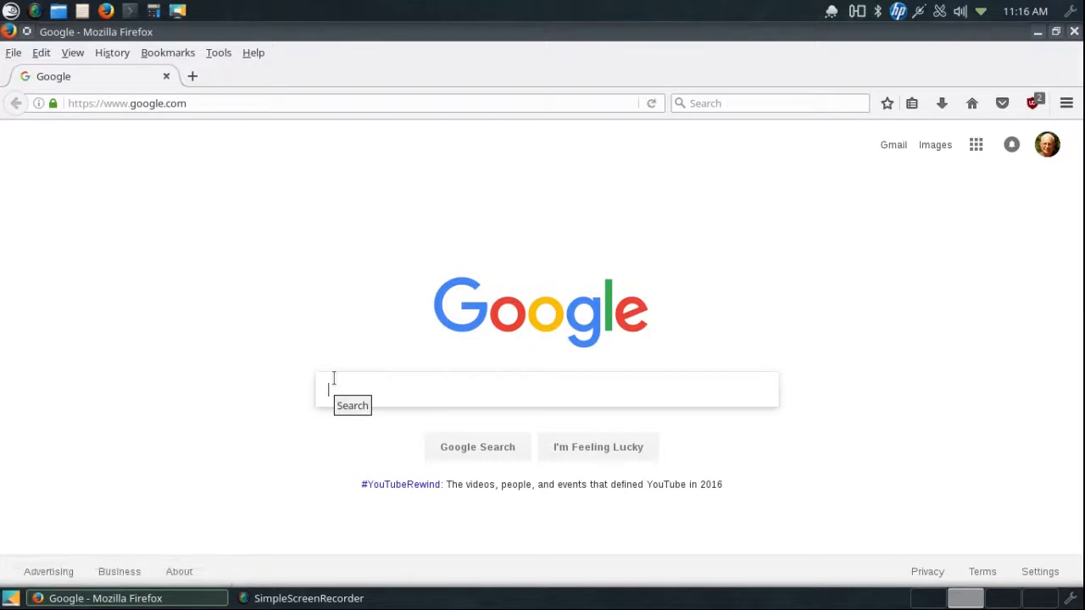
text(muse)
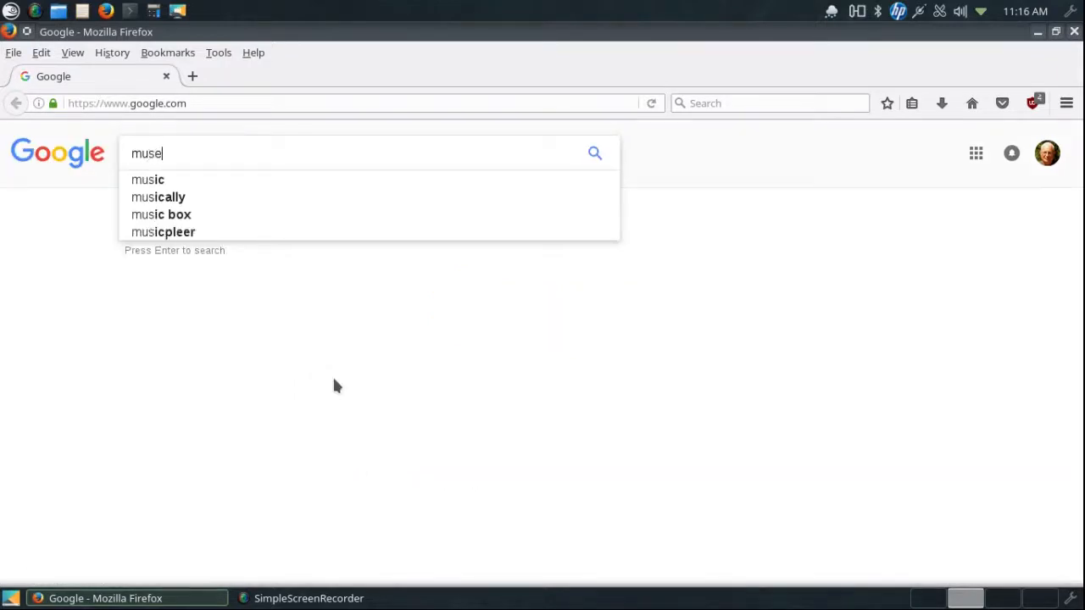
text(sc)
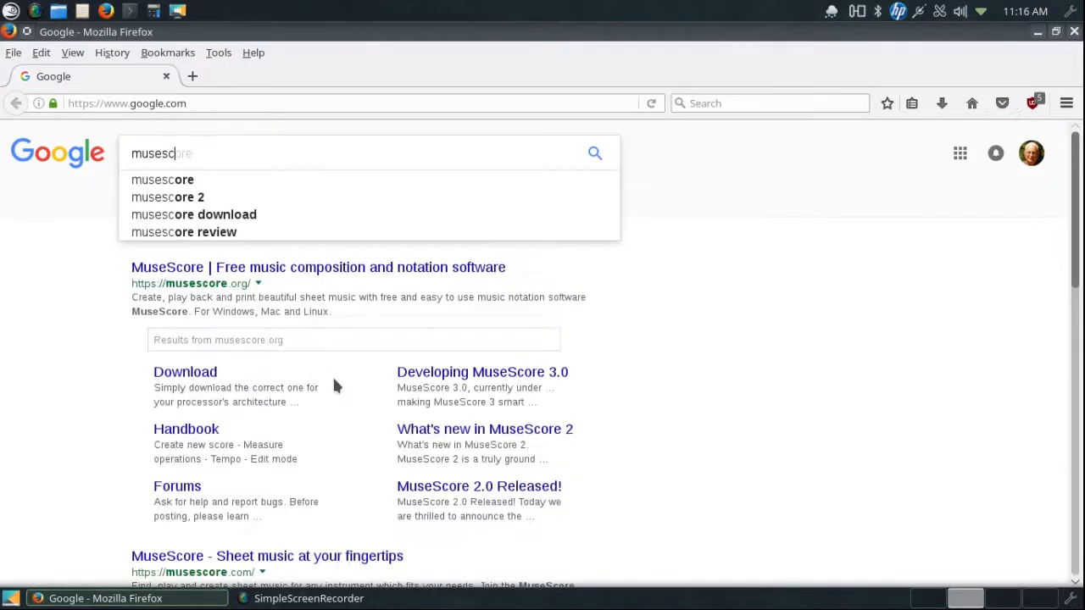
text(ore for )
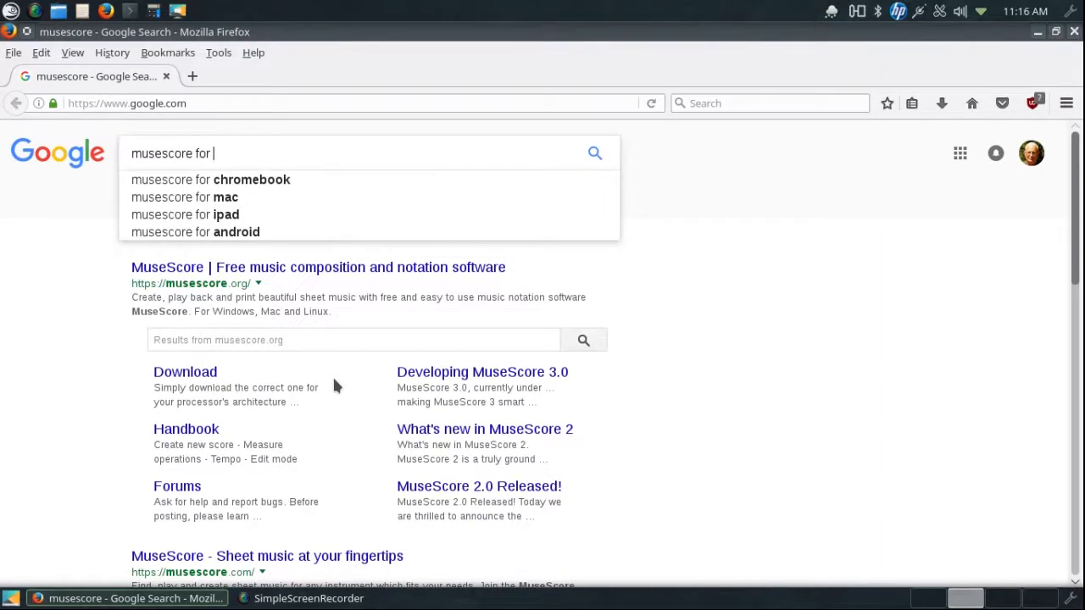
text(opensuse)
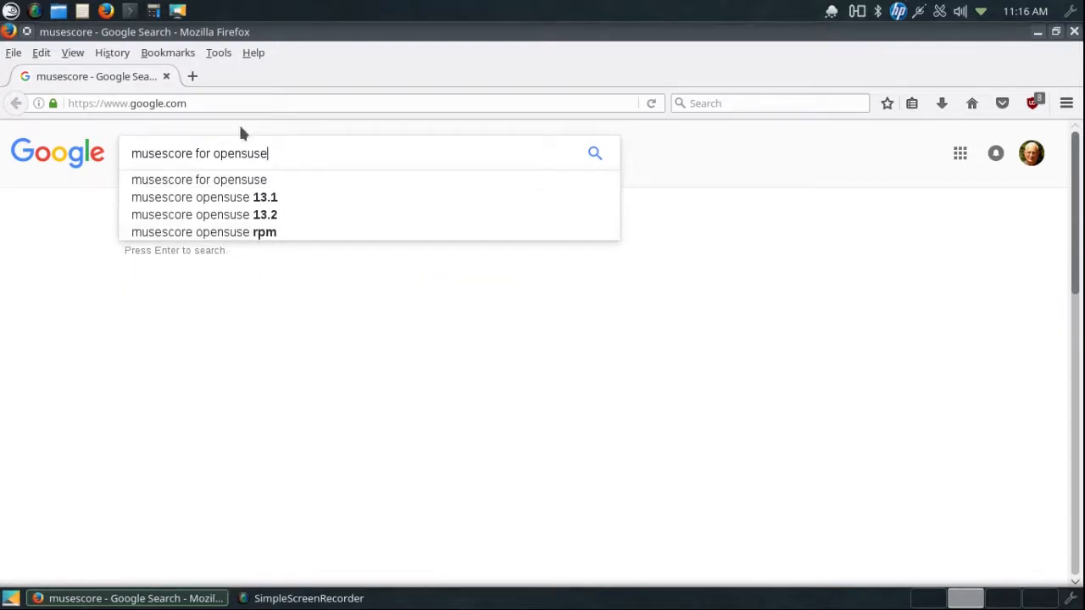
click(593, 156)
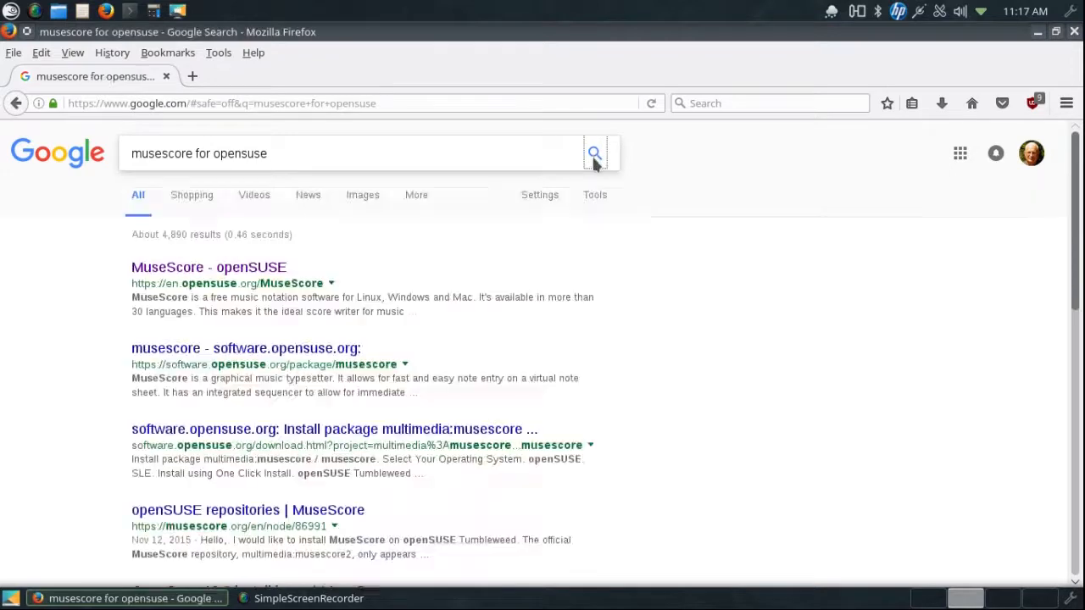
Step: Open the MuseScore openSUSE wiki page and follow its Leap 42.1 download link to the musescore package page
click(200, 269)
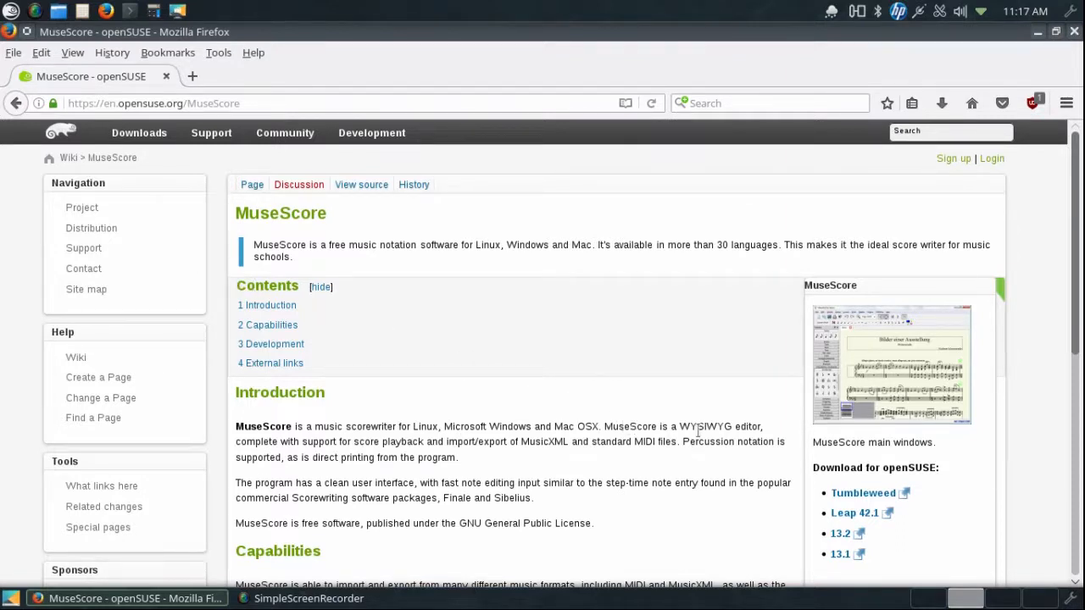
click(856, 515)
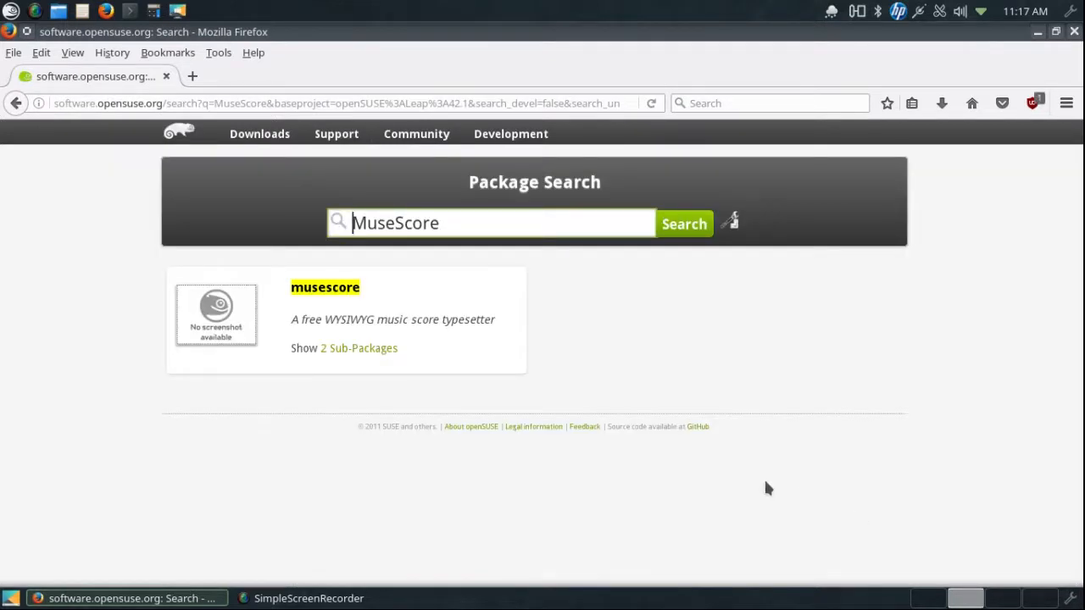
click(336, 291)
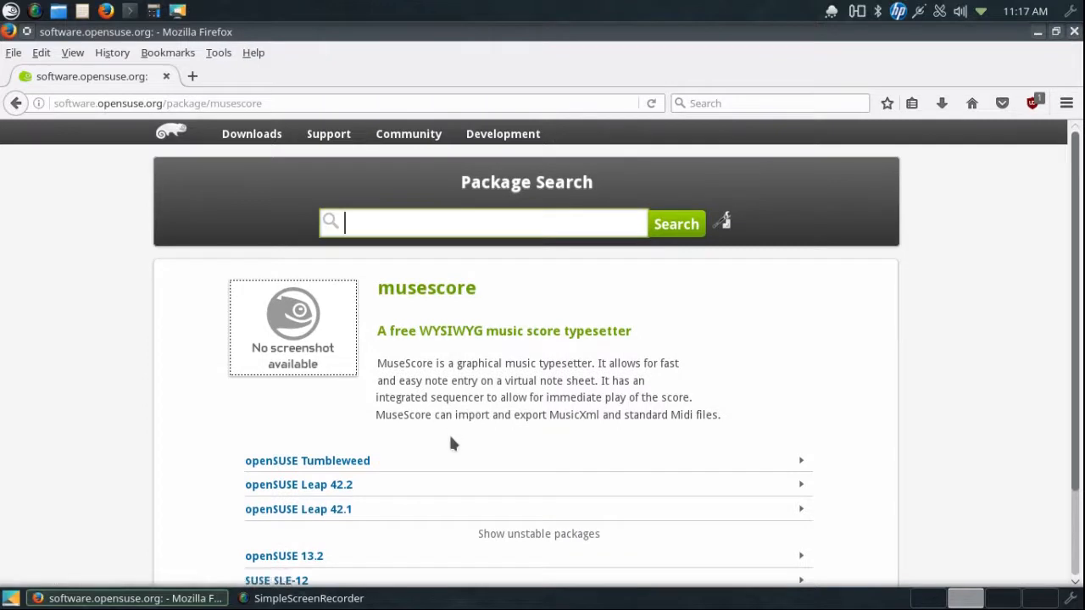
Step: Show the unstable musescore packages for openSUSE Leap 42.2, review the 1 Click Install options, and close Firefox
click(354, 481)
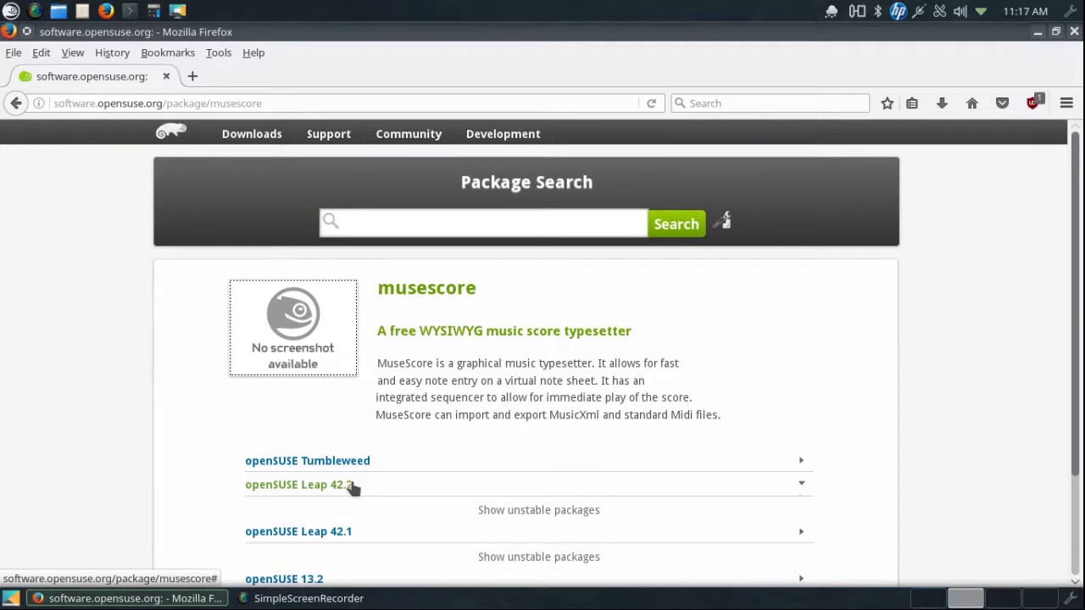
click(537, 510)
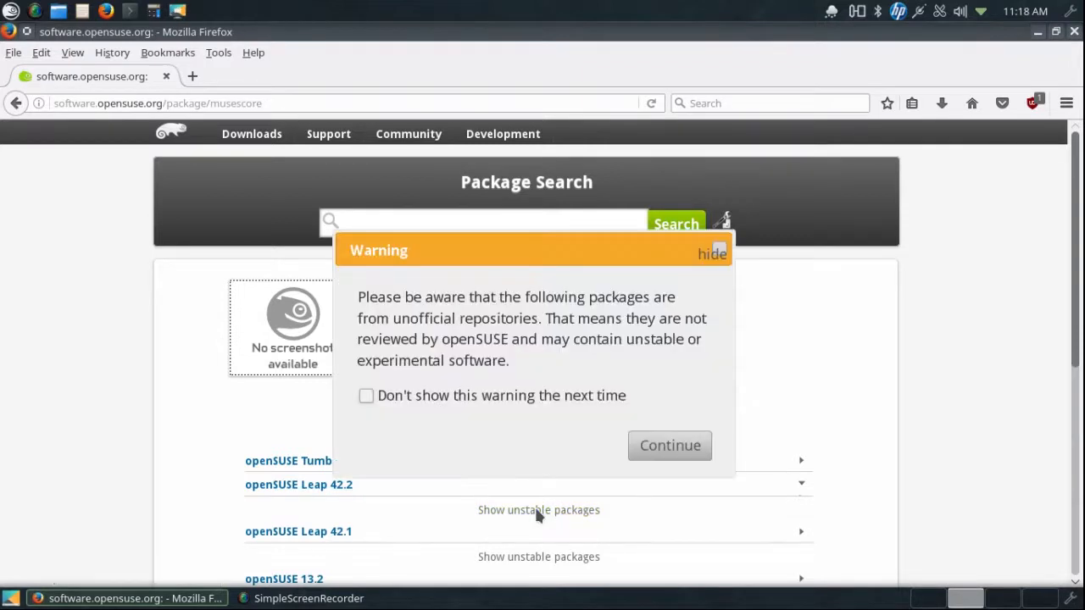
click(674, 450)
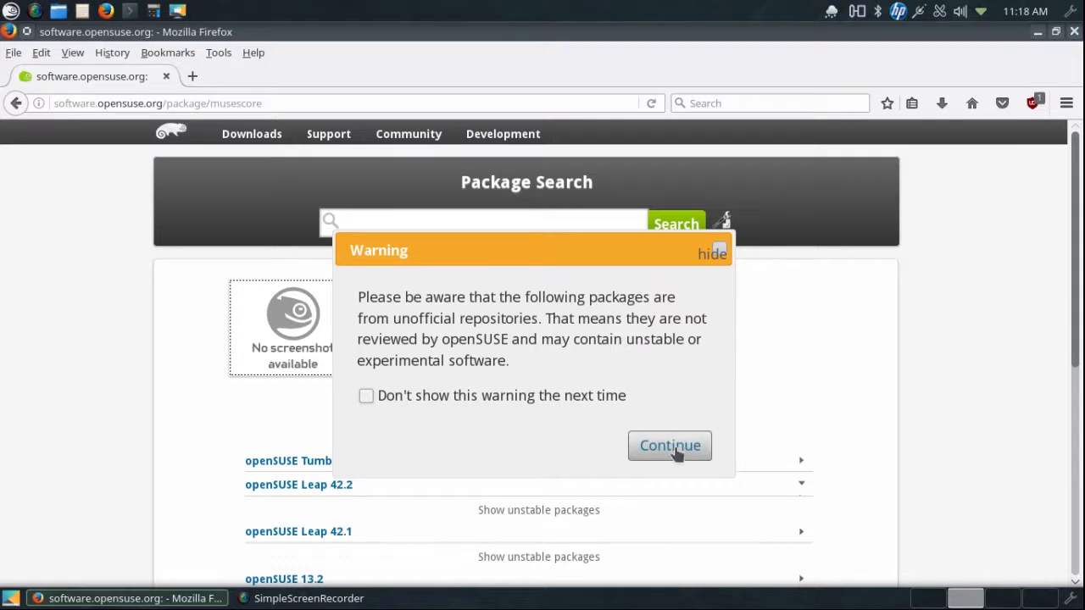
click(677, 452)
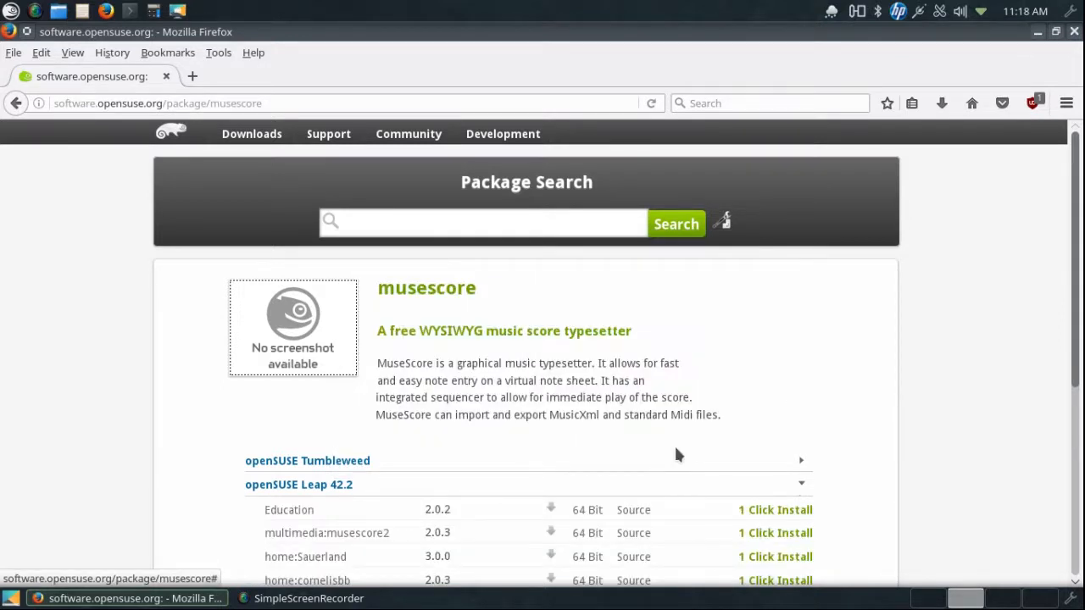
drag(1078, 312, 1056, 447)
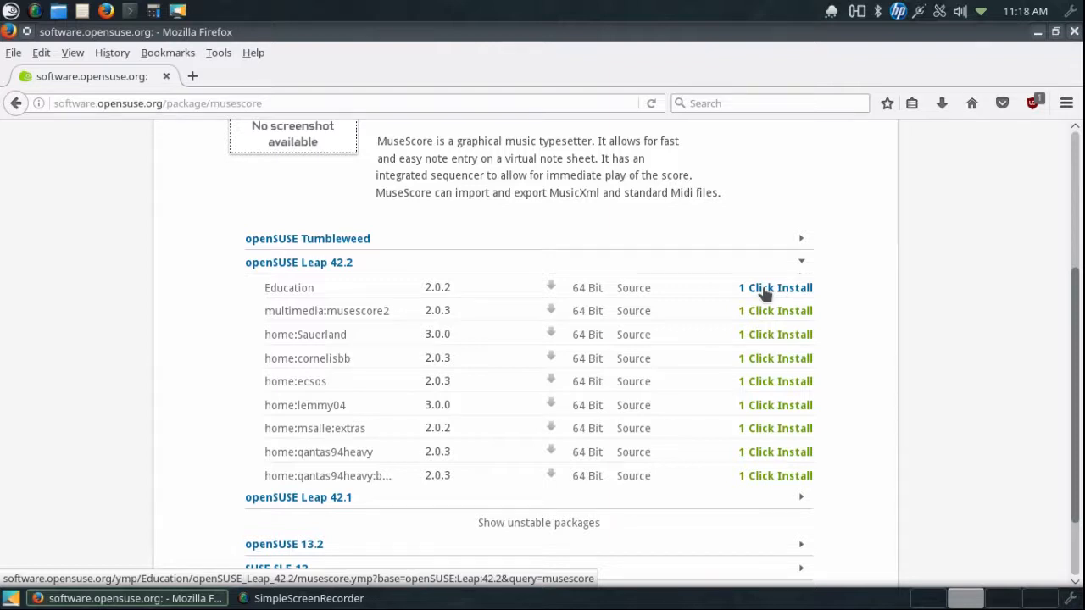
click(1073, 33)
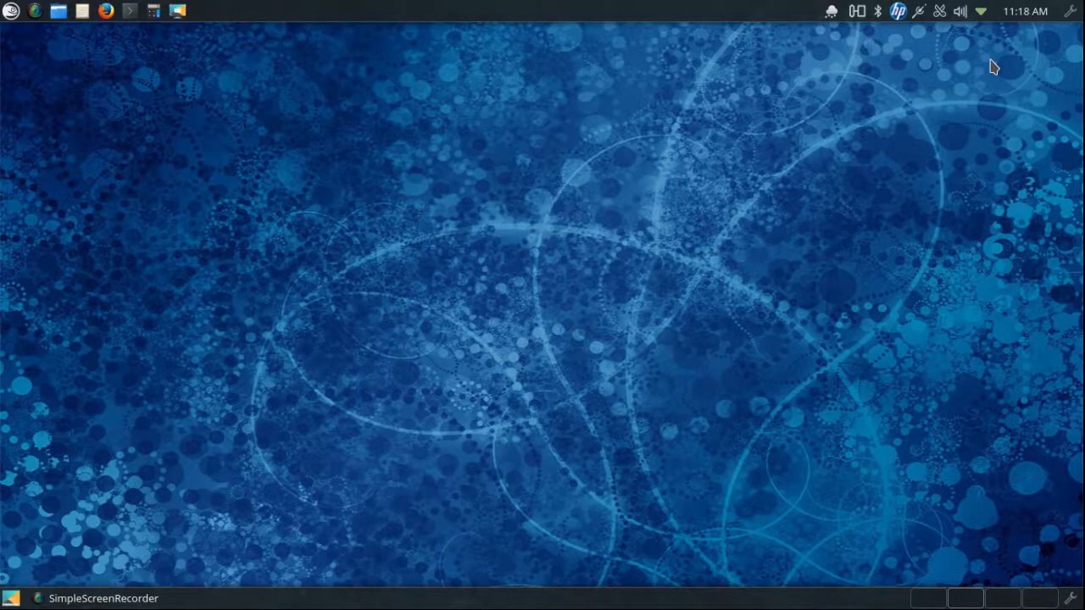
Step: Check the Software Updates status in Status & Notifications and close the popup
click(981, 15)
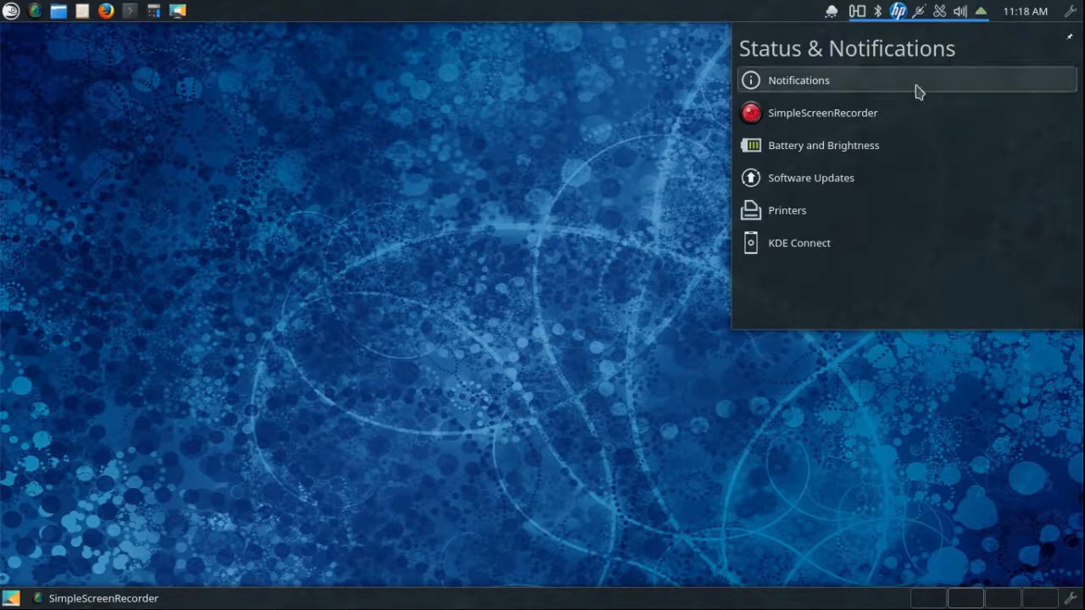
click(828, 186)
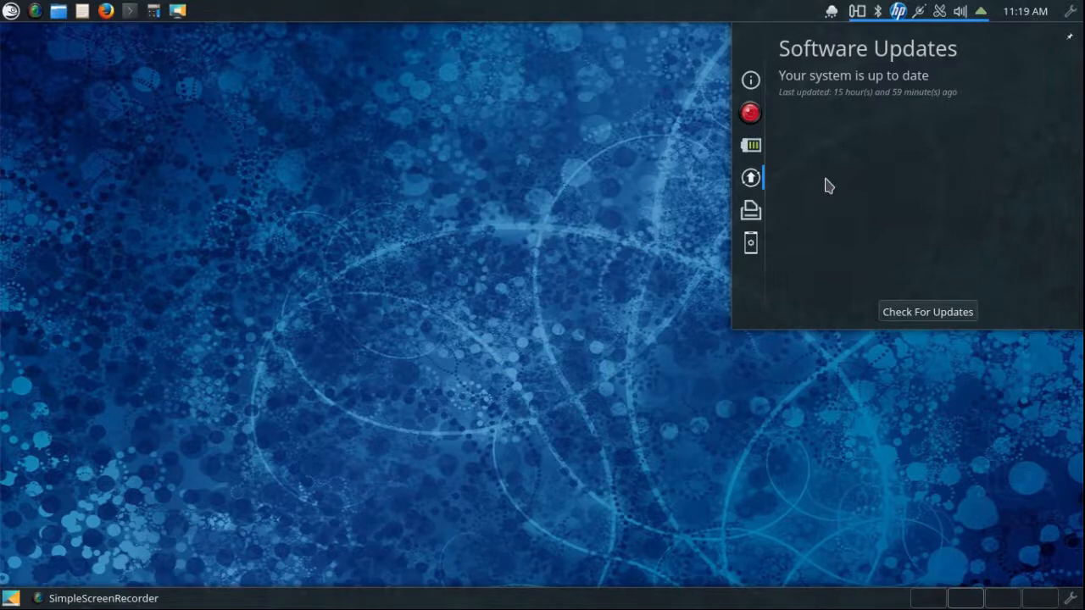
click(981, 15)
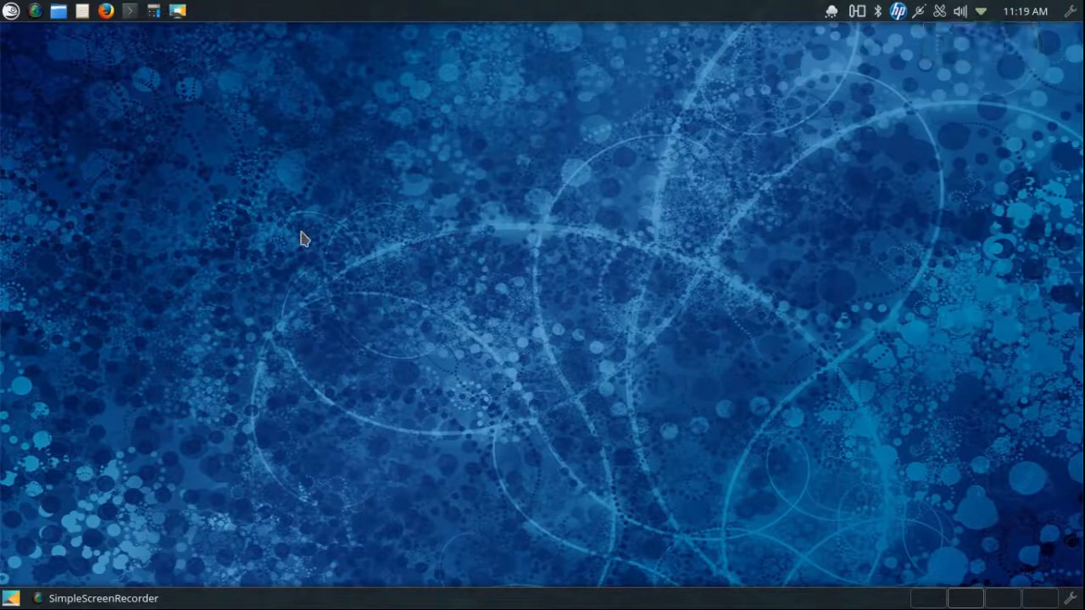
Step: Launch the YaST Control Center and authorize it with the root password
click(11, 12)
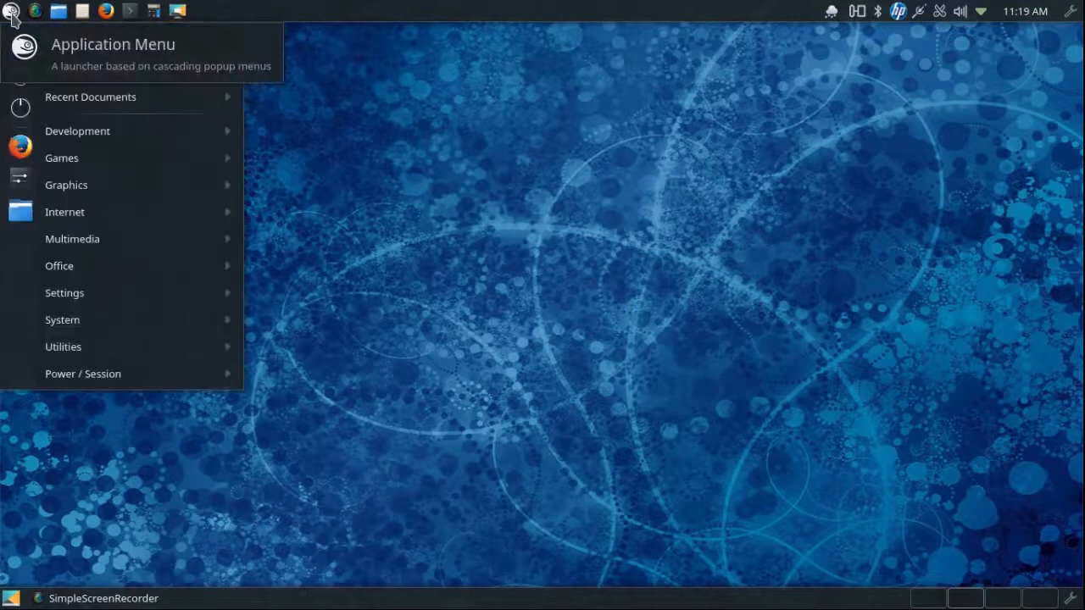
mouse_move(72, 328)
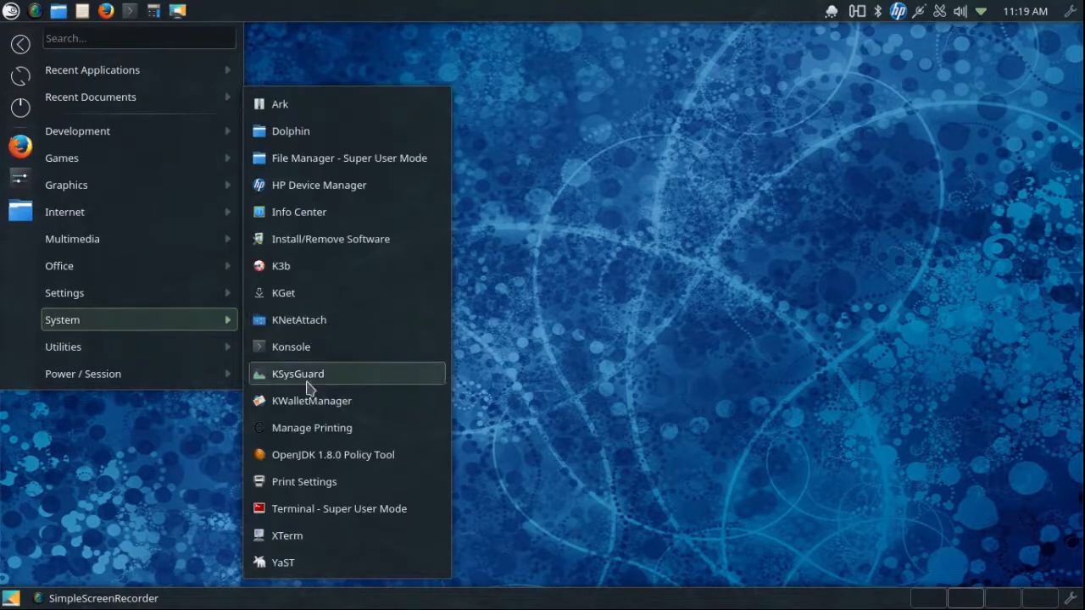
click(296, 563)
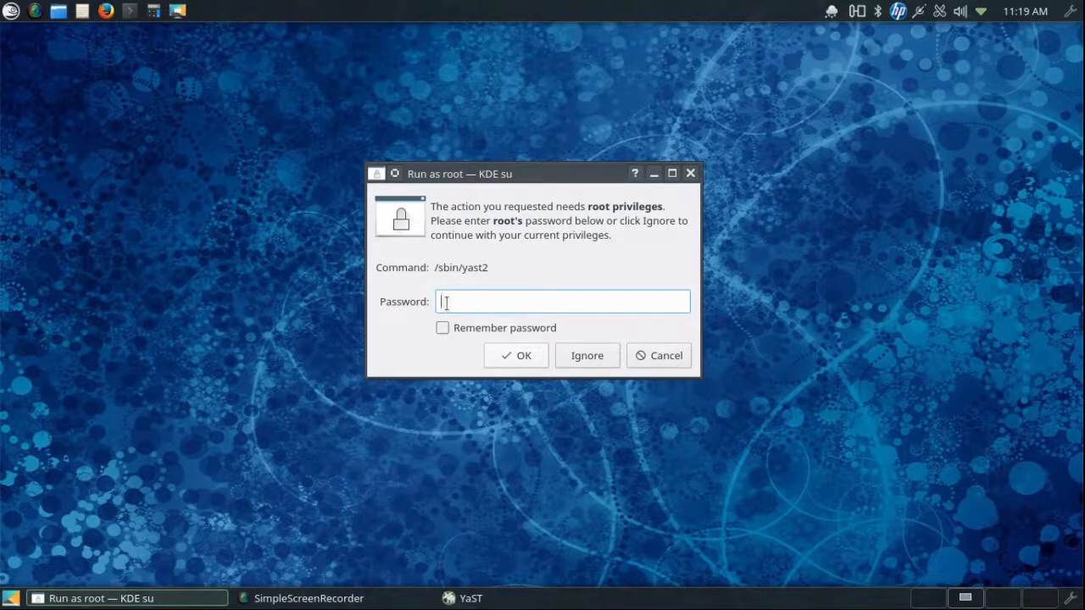
text(********)
click(523, 356)
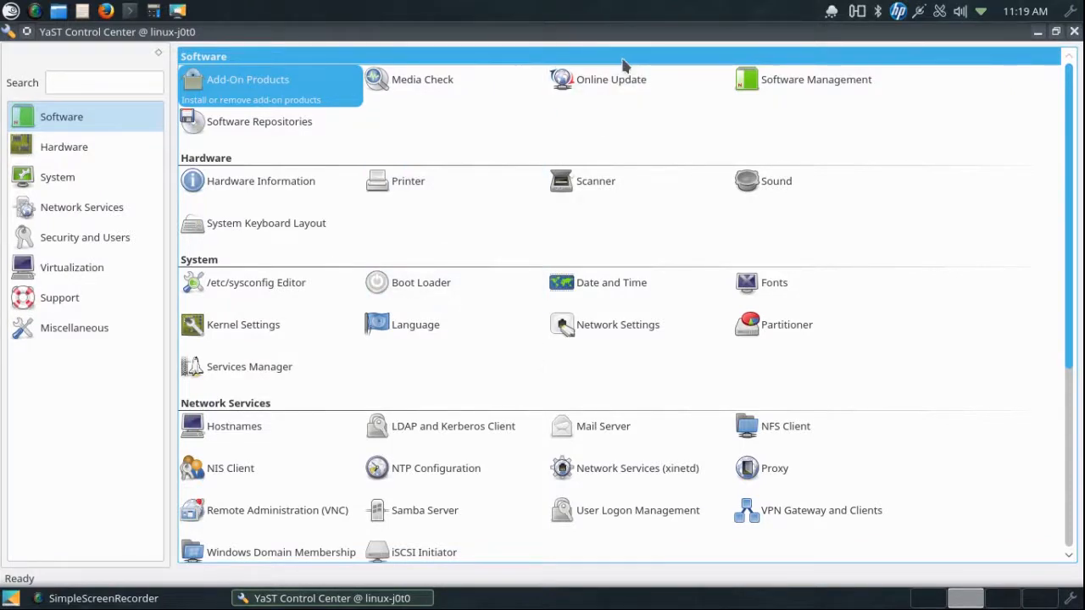
Step: Install the Linux kernel security patch and the optional libjpeg-turbo patch through Online Update, and close YaST
click(621, 80)
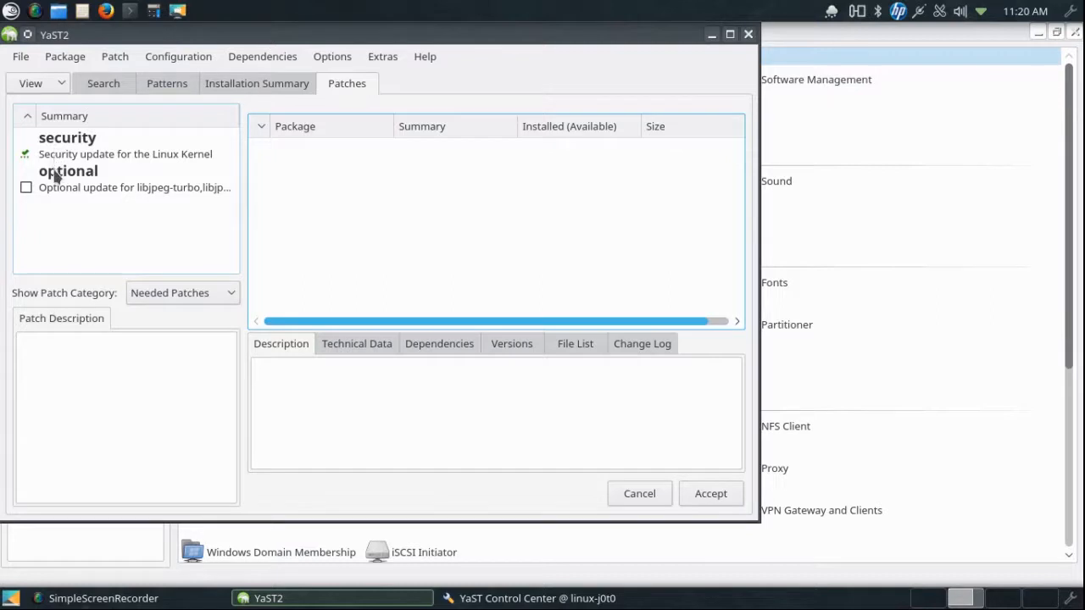
click(25, 190)
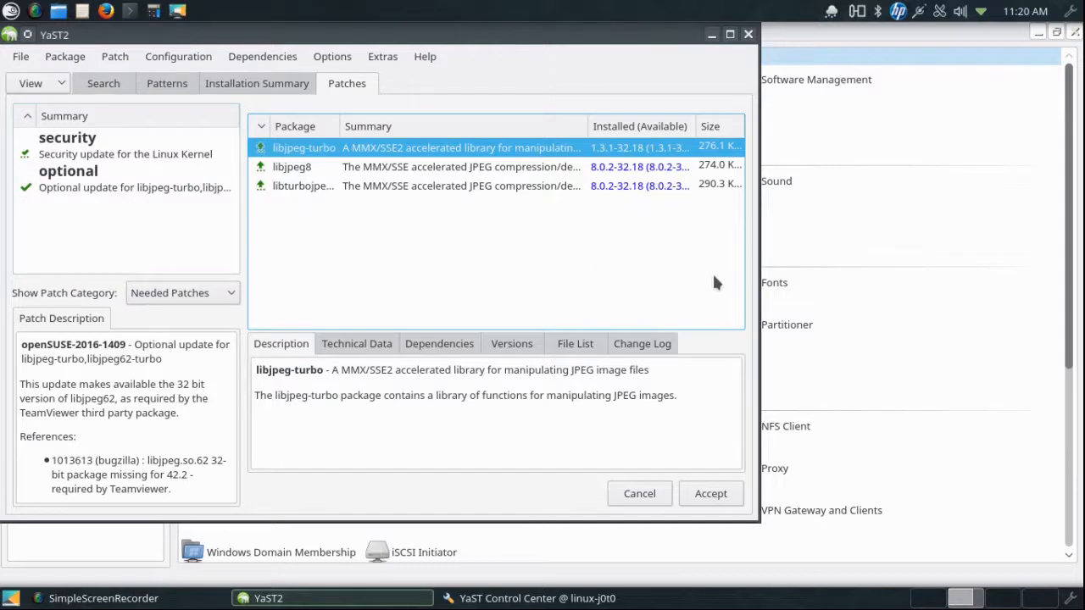
click(722, 497)
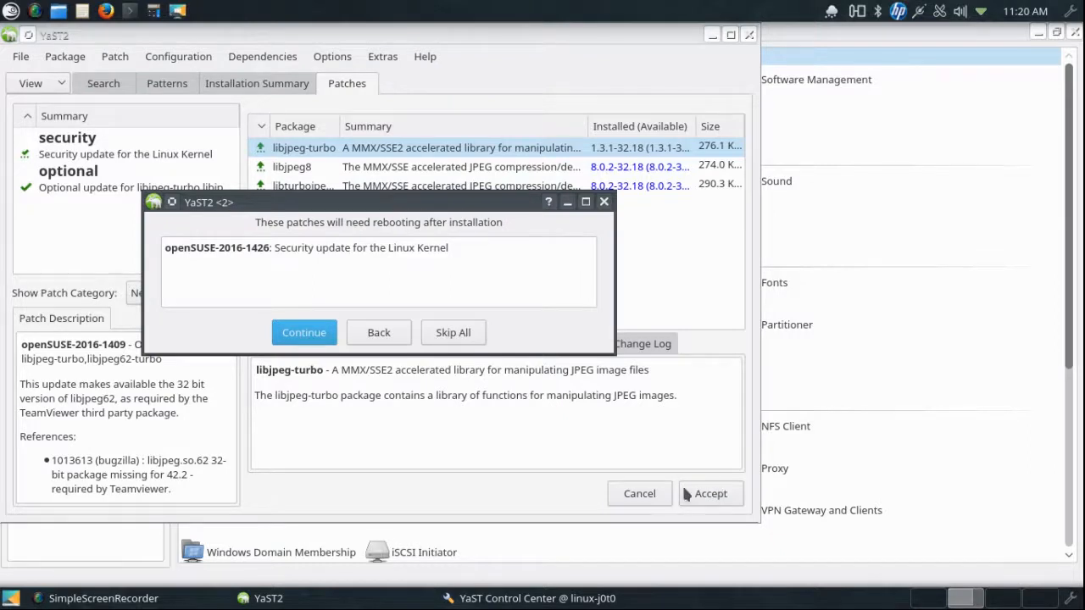
click(302, 332)
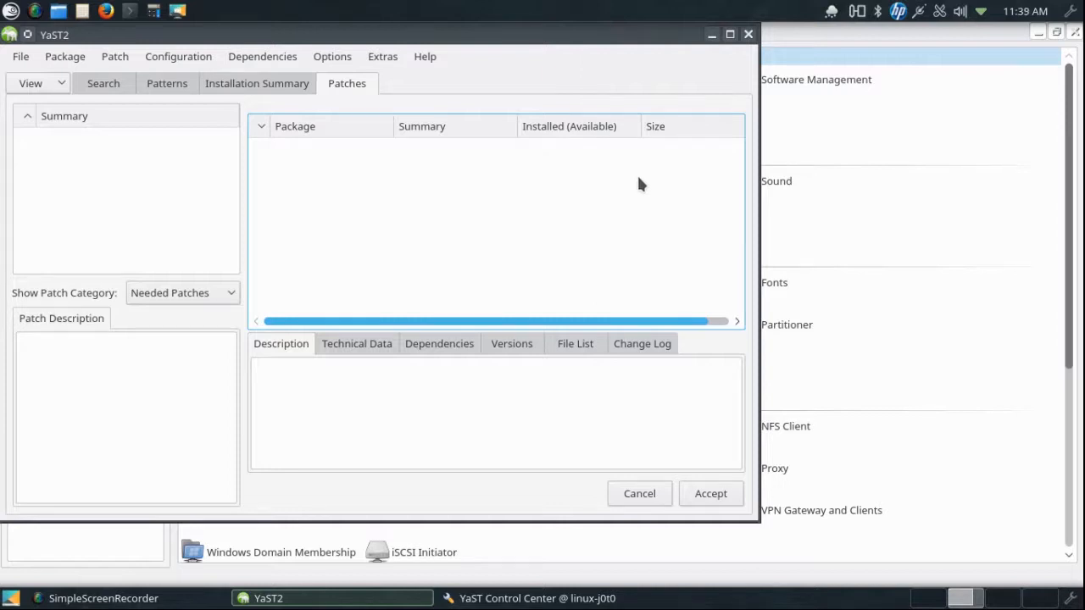
click(748, 35)
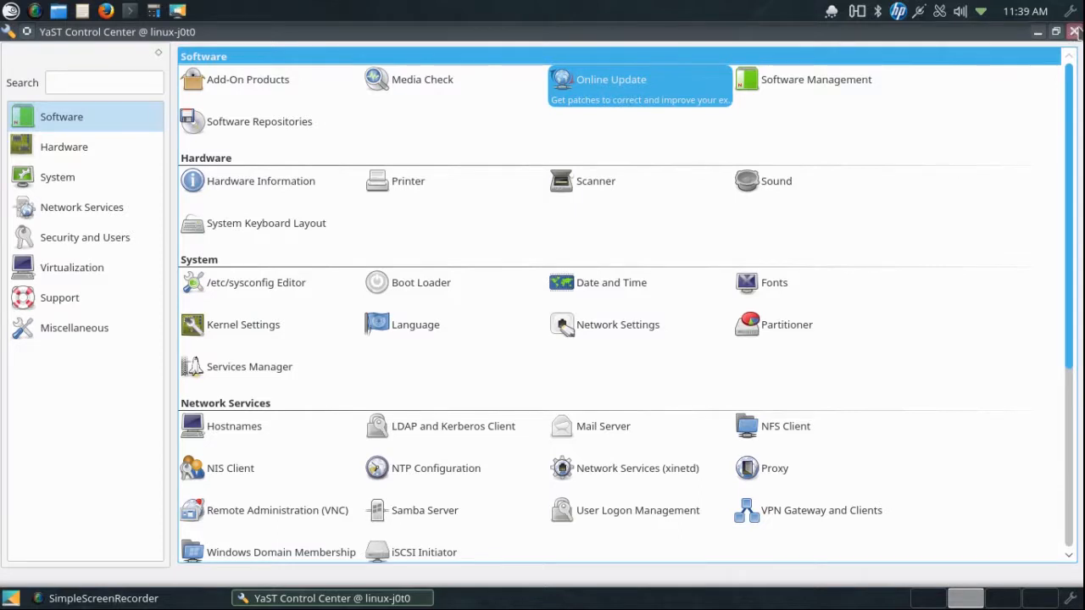
click(1074, 31)
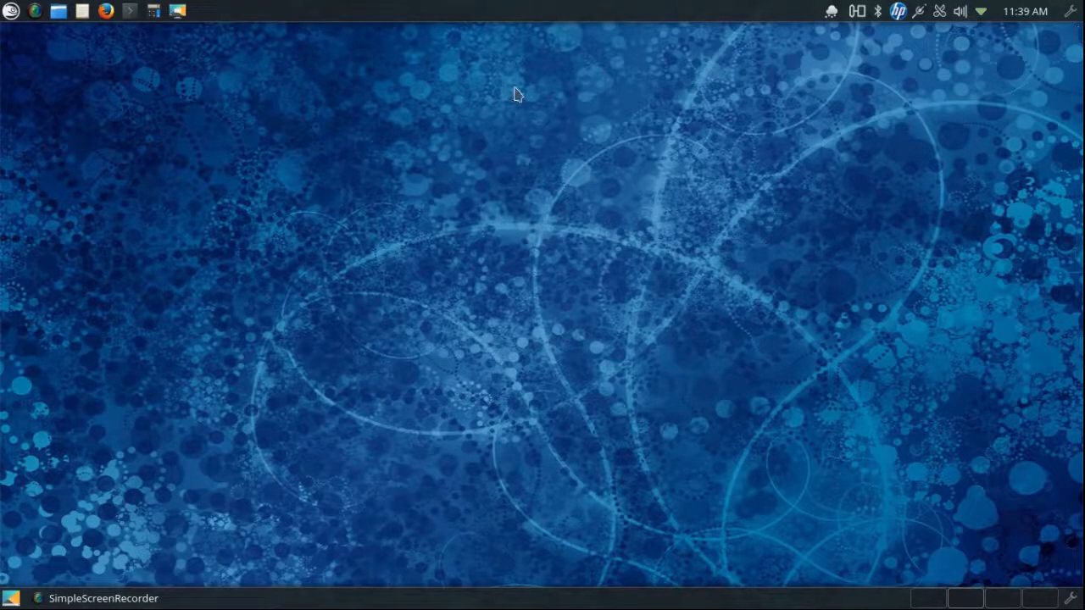
Step: Launch Install/Remove Software from the System applications and authorize it with the root password
click(11, 13)
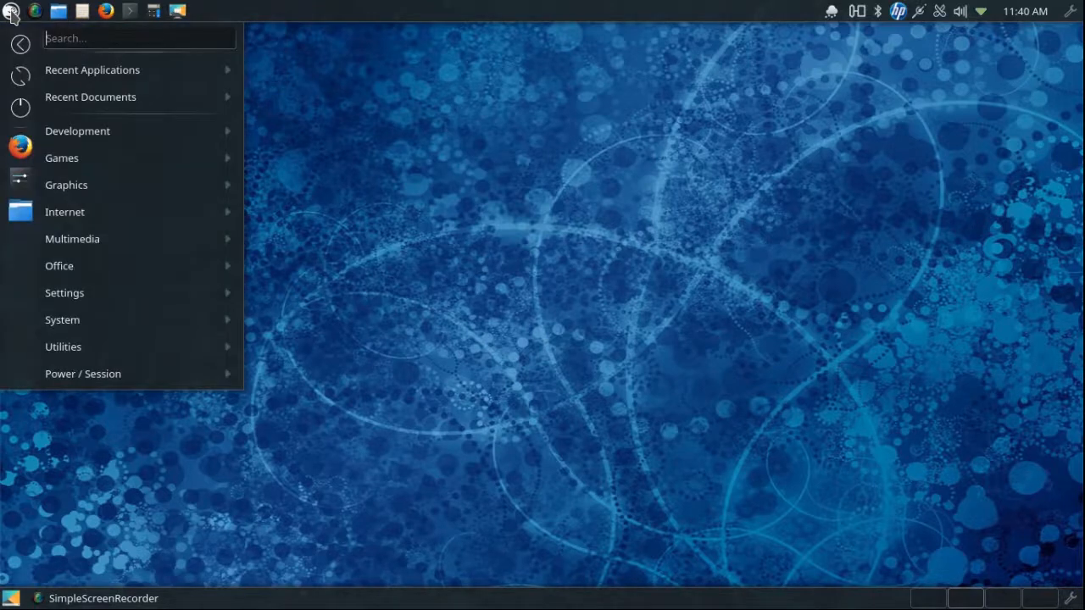
mouse_move(85, 329)
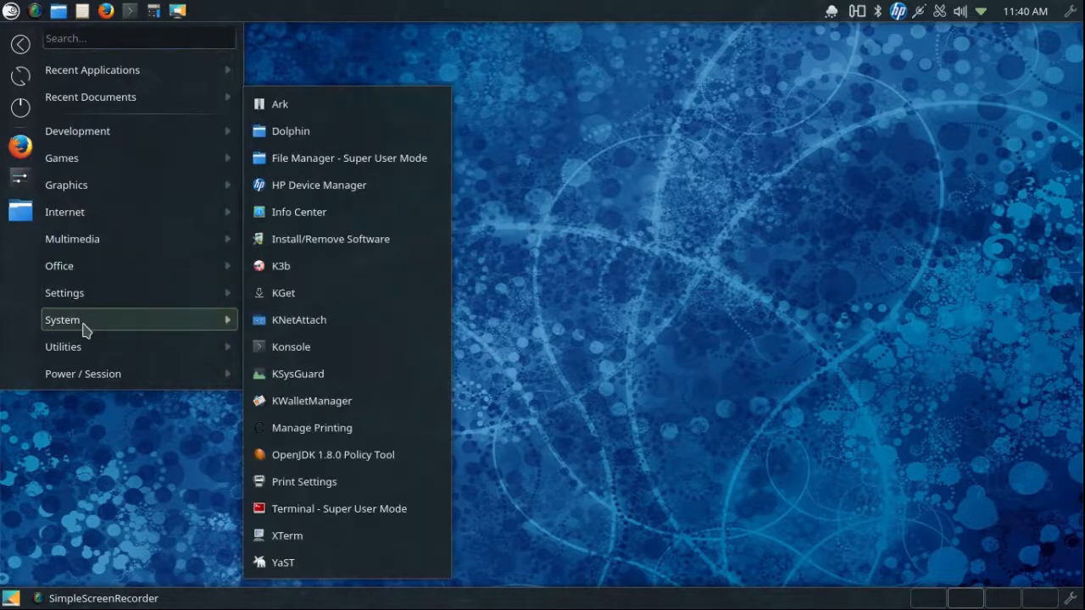
click(348, 246)
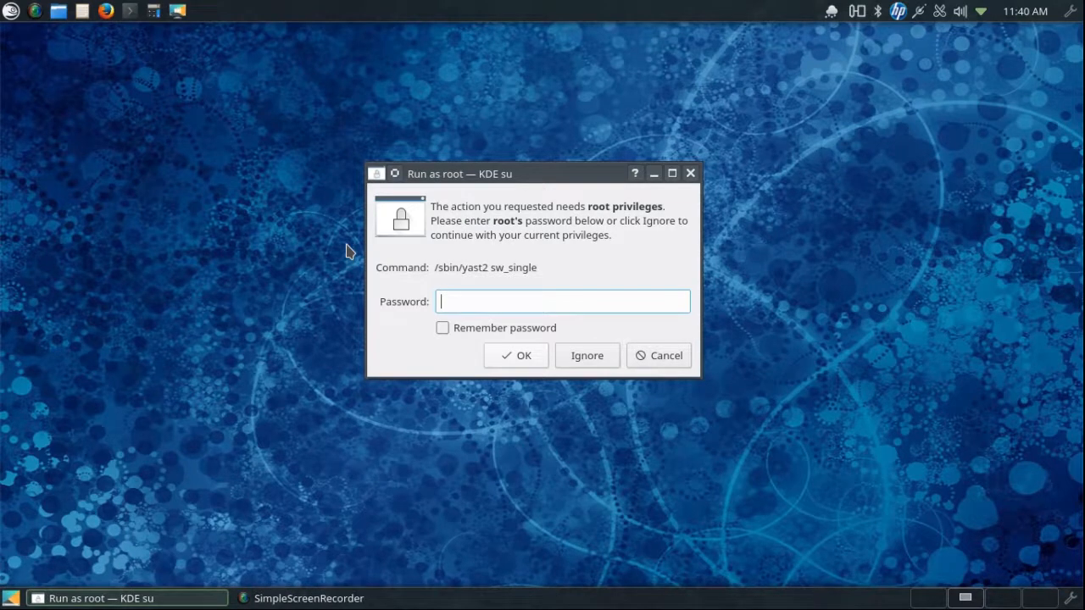
text(*****)
click(509, 358)
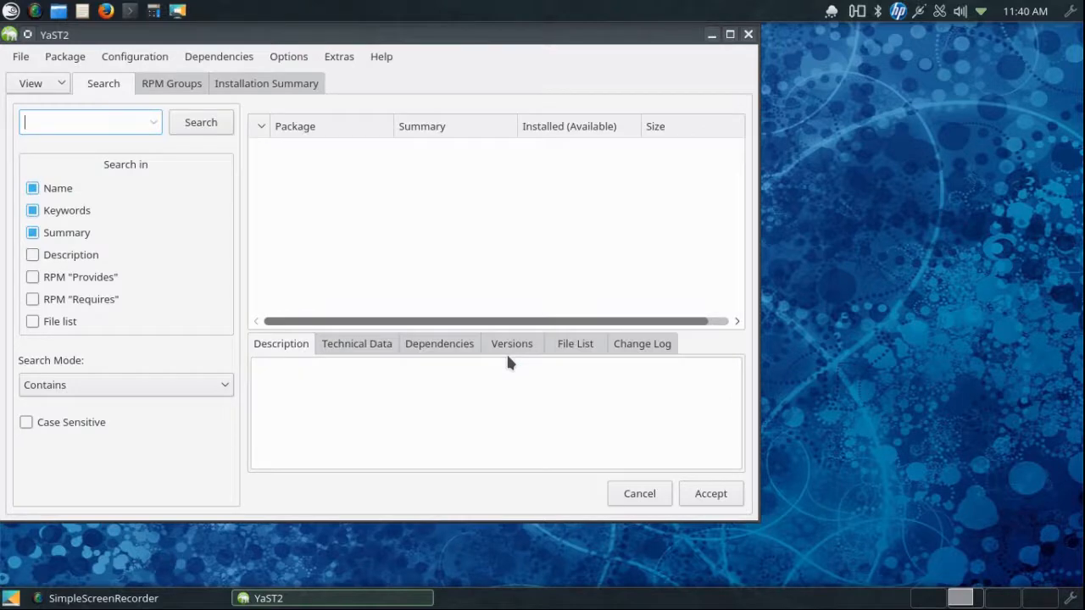
Step: Maximize the package manager window and search the packages for "discover"
click(729, 35)
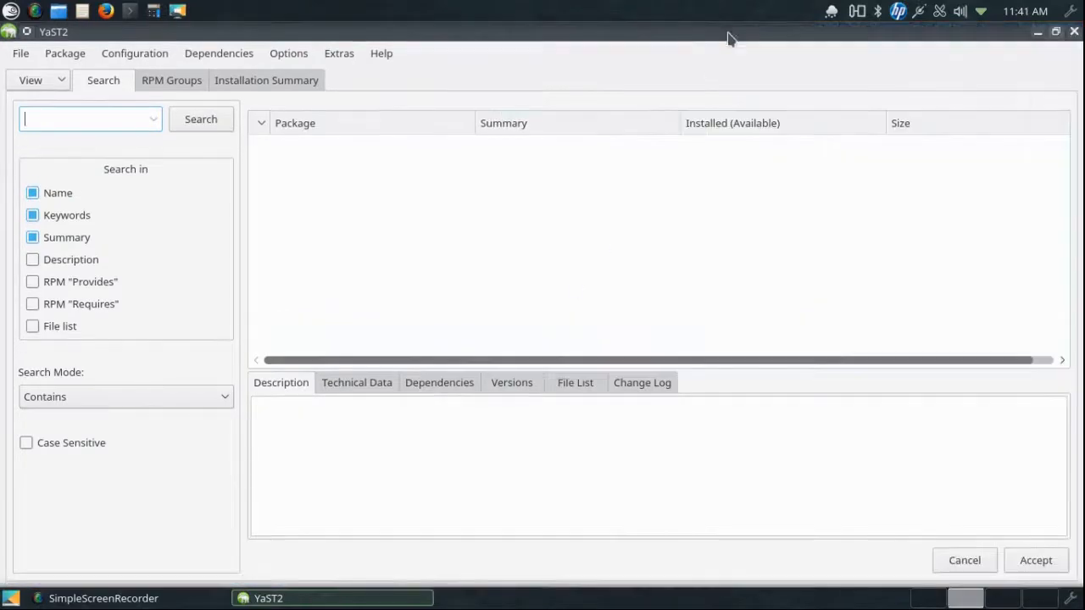
text(do)
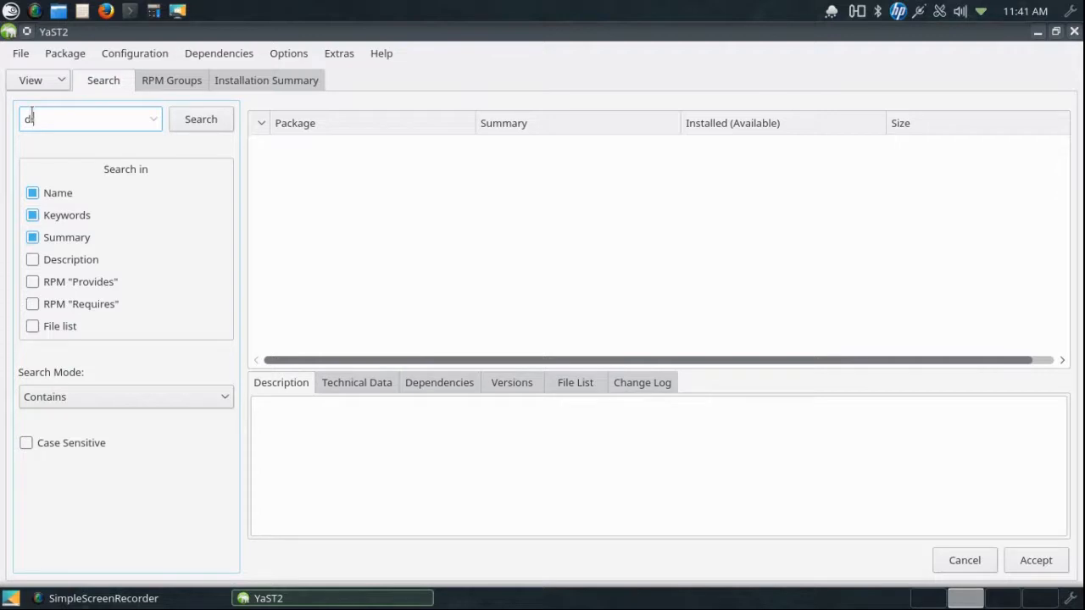
key(BackSpace)
key(BackSpace)
text(discover)
click(219, 124)
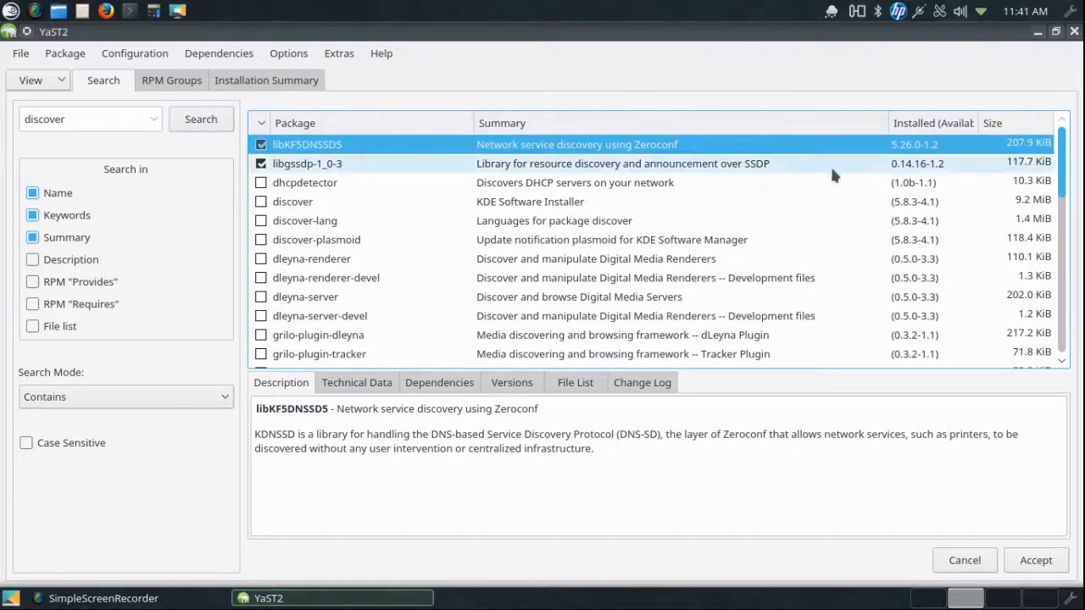
Step: Install the discover package (KDE Software Installer) with its automatic dependency changes and finish the installation report
click(261, 201)
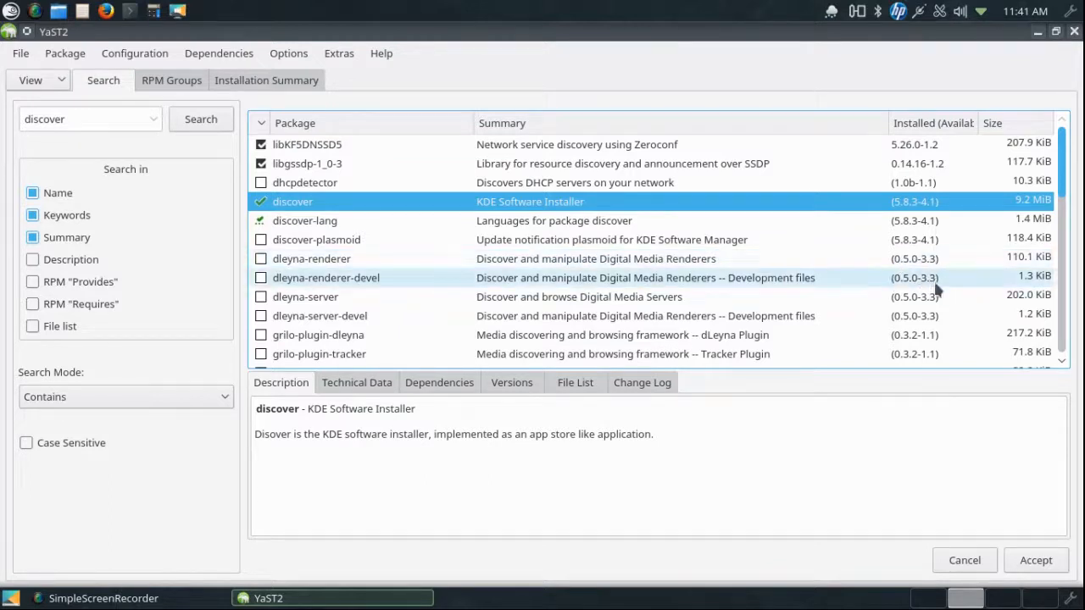
click(1034, 561)
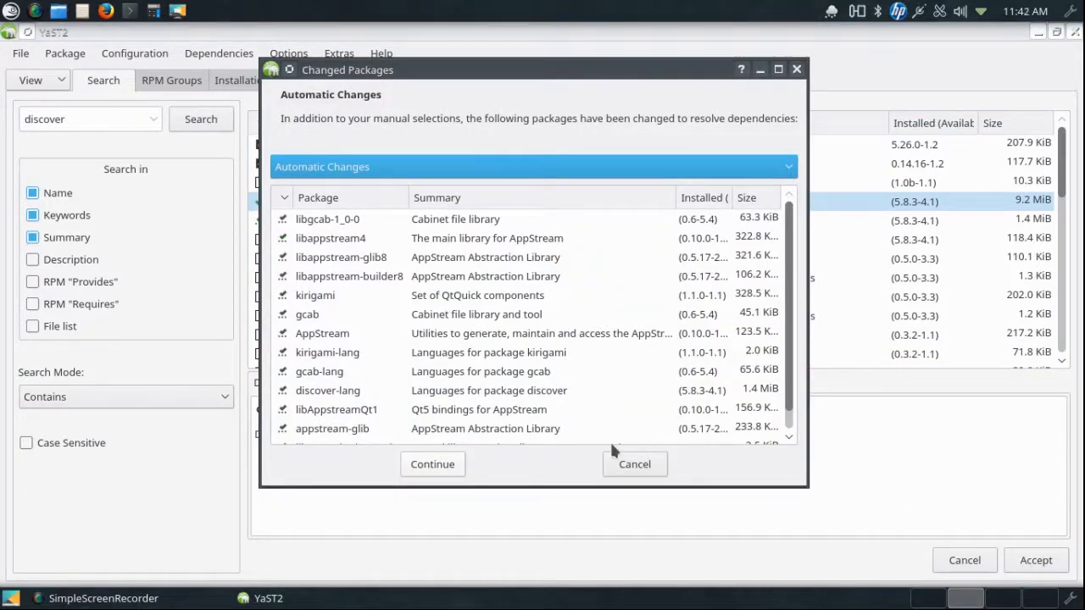
click(440, 466)
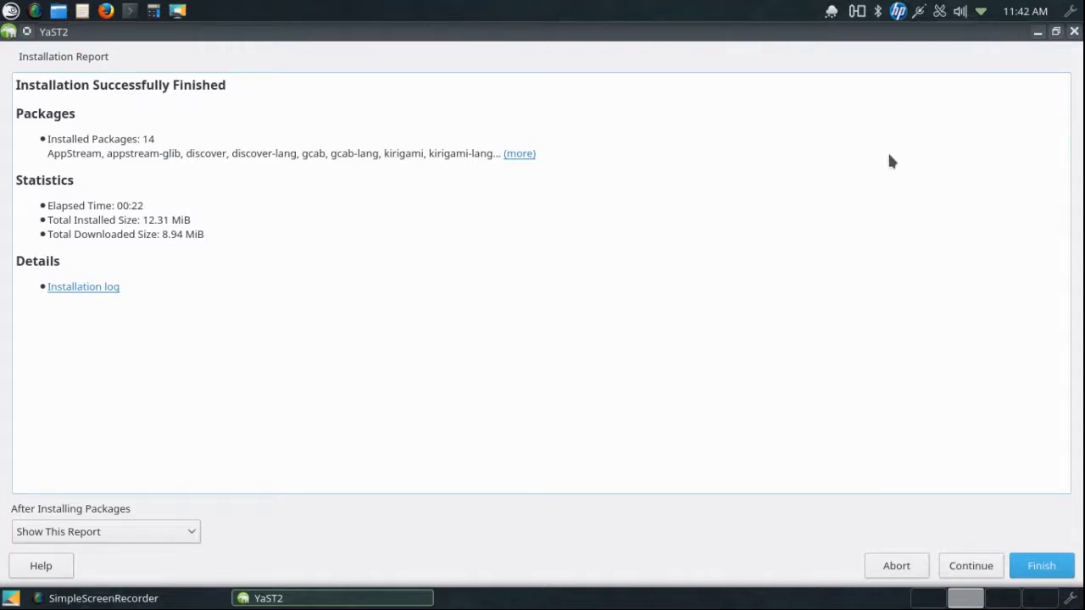
click(1028, 573)
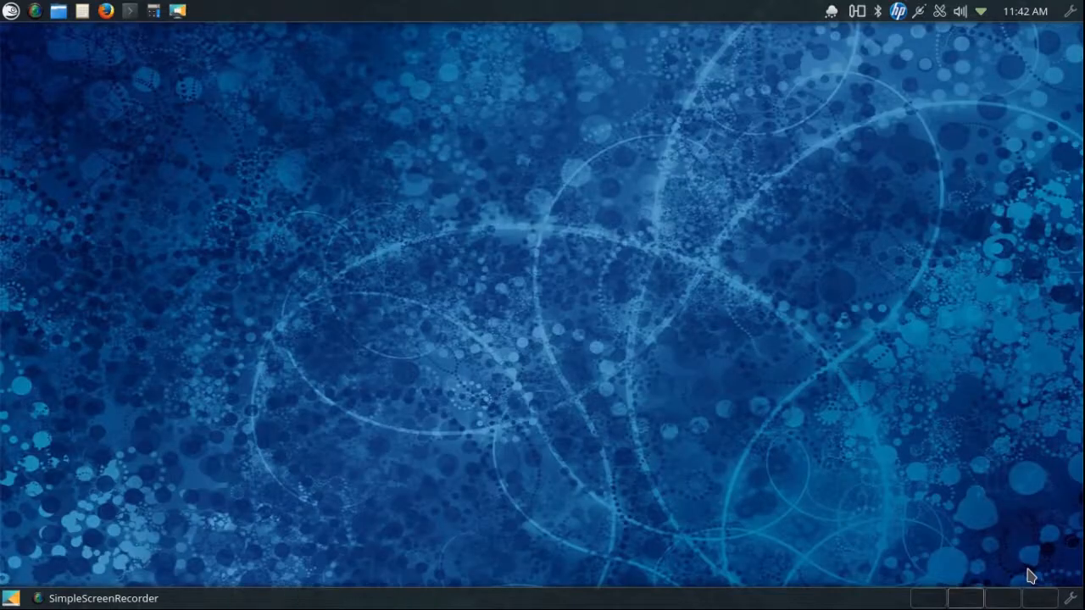
Step: Launch Discover from the System applications and maximize its window
click(11, 10)
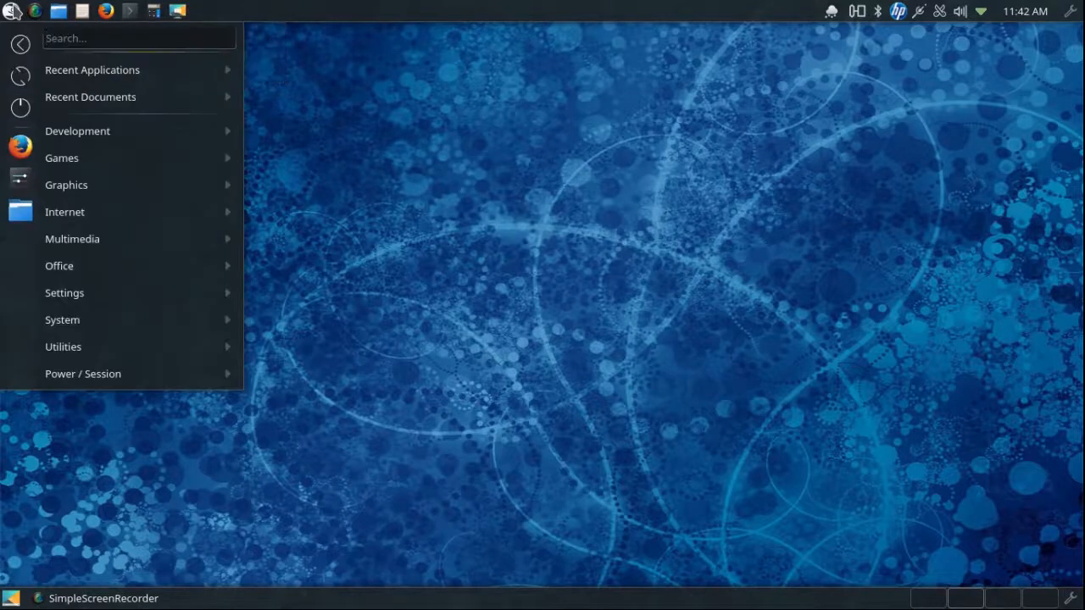
mouse_move(75, 317)
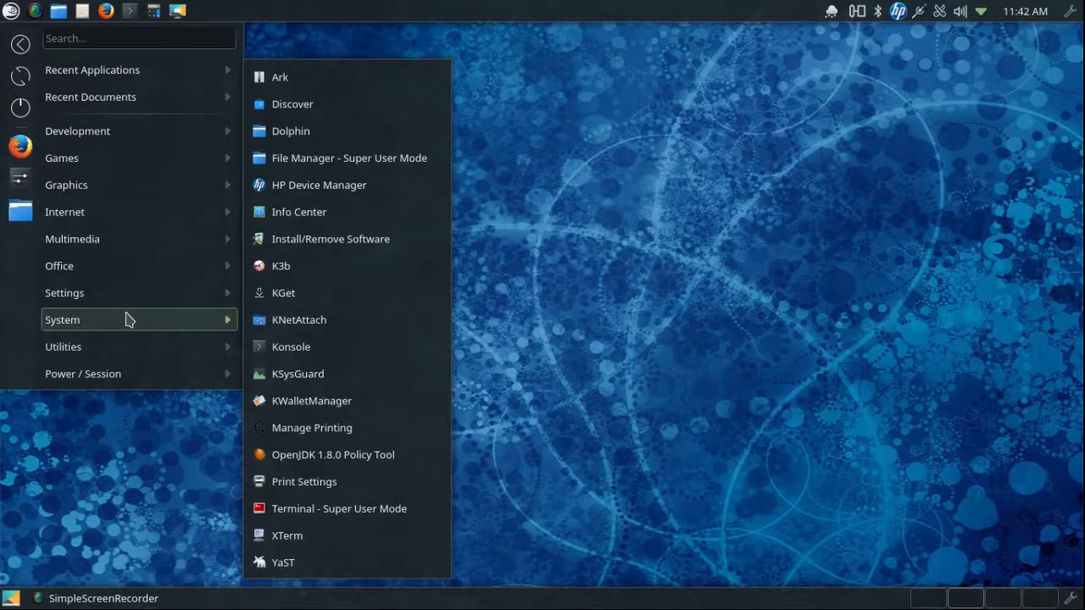
mouse_move(208, 343)
mouse_move(223, 321)
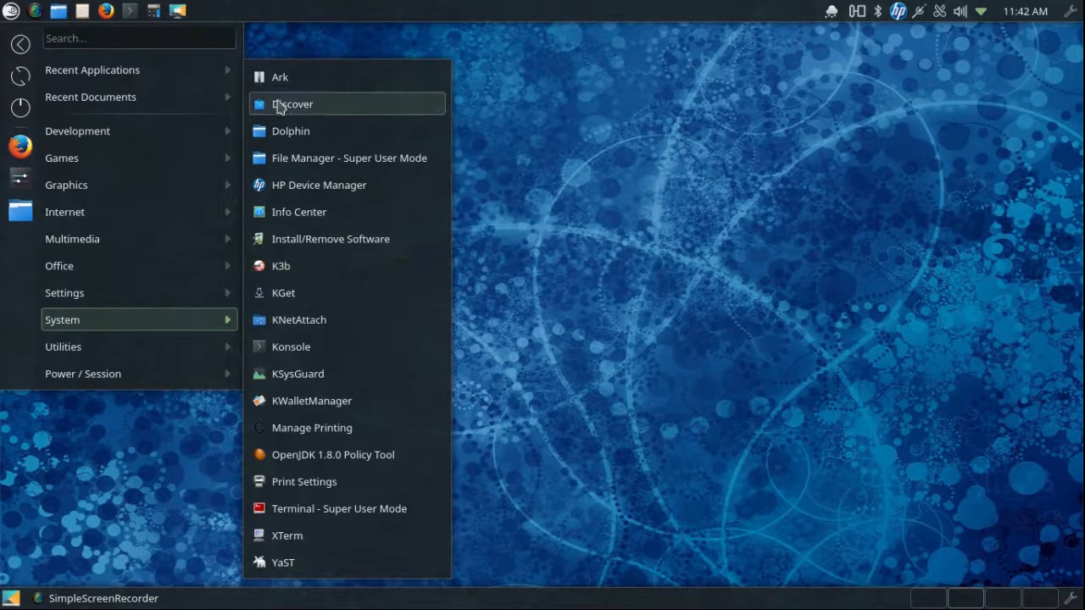
click(280, 104)
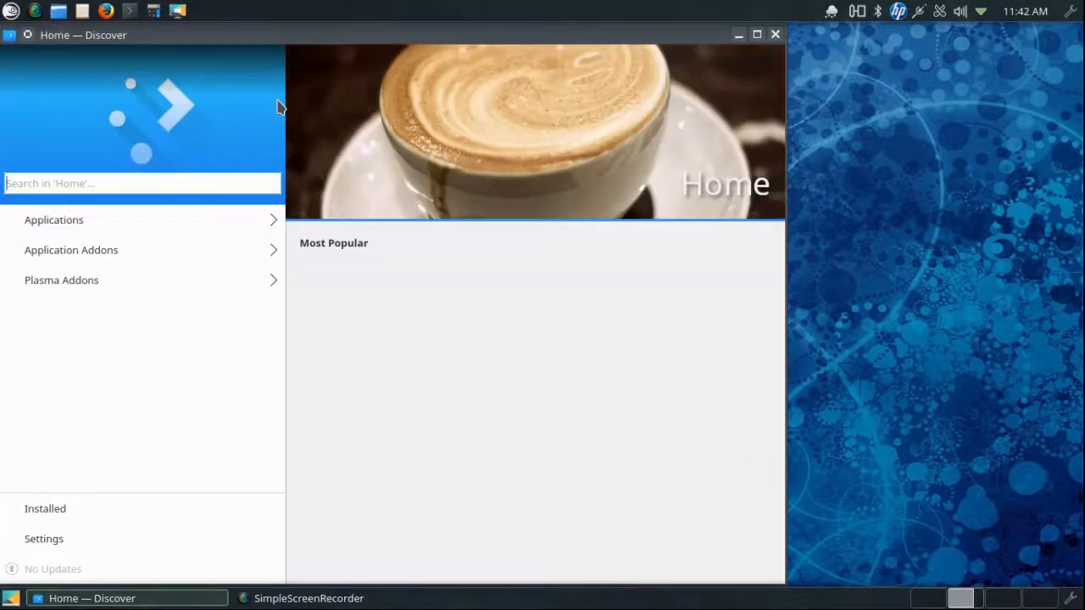
click(757, 34)
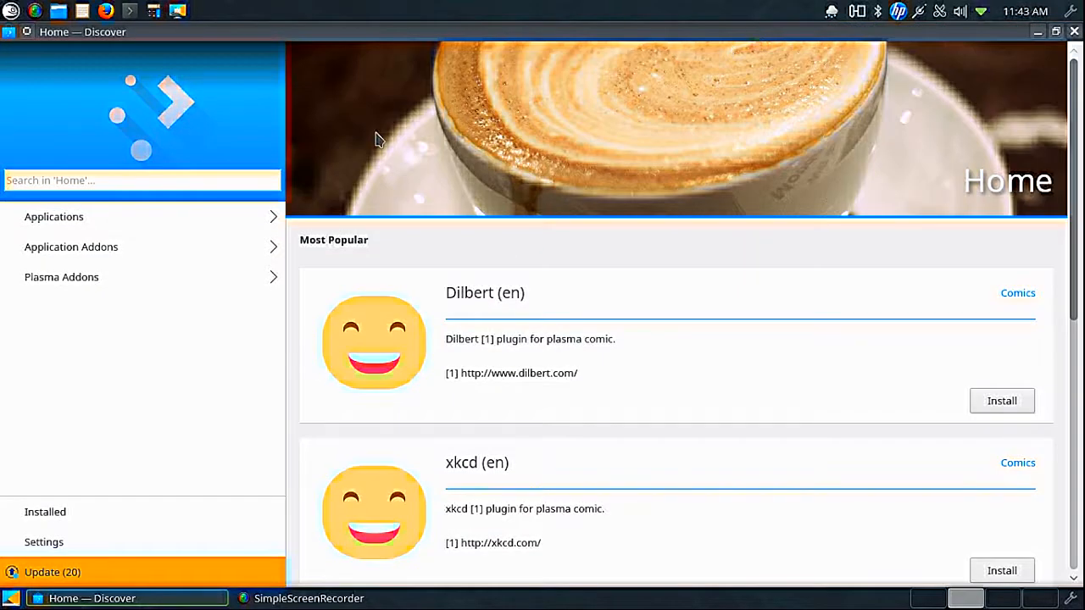
Step: Browse the Accessories and Accessibility application categories plus Engineering and Geology under Science & Engineering, and close Discover
click(60, 218)
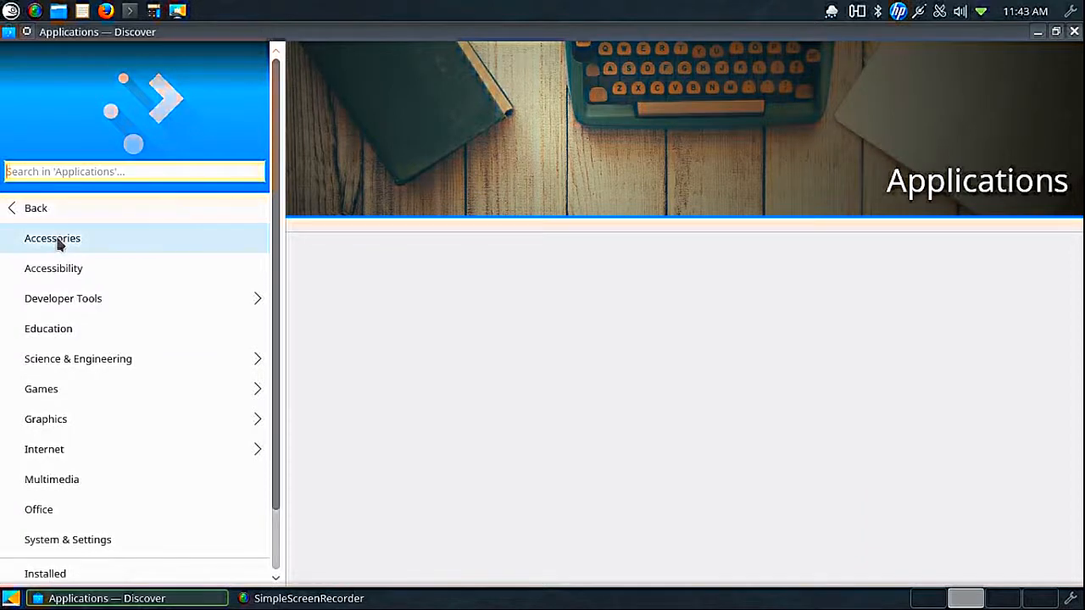
click(57, 241)
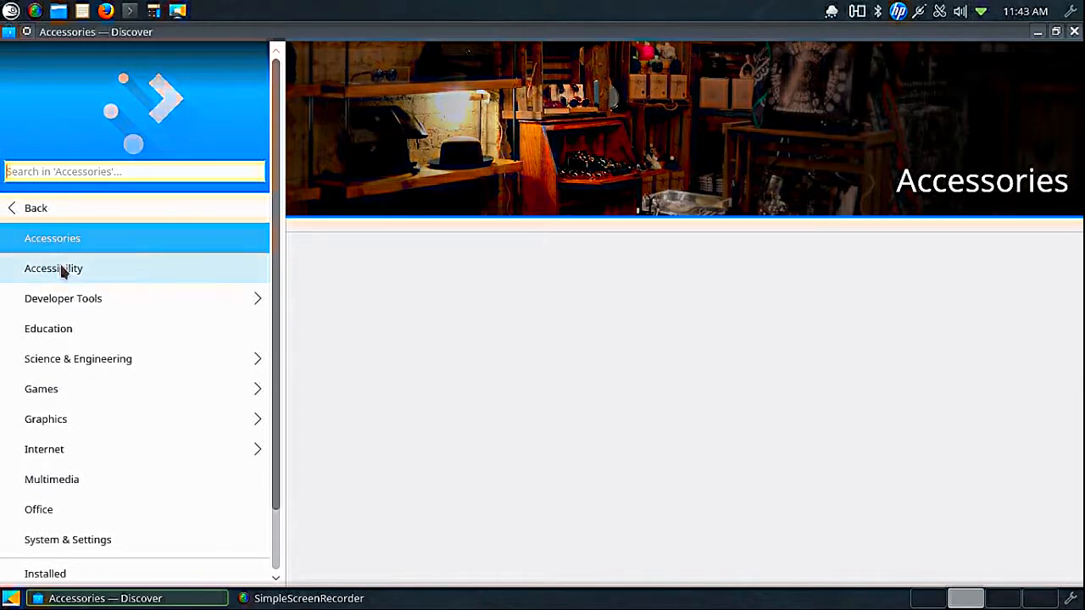
click(60, 270)
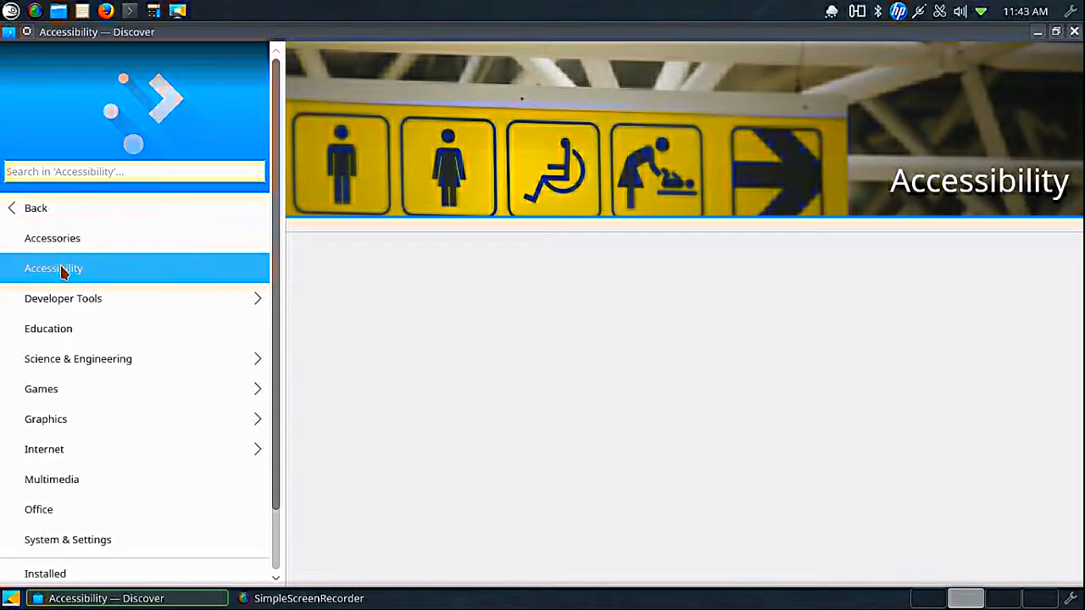
click(61, 361)
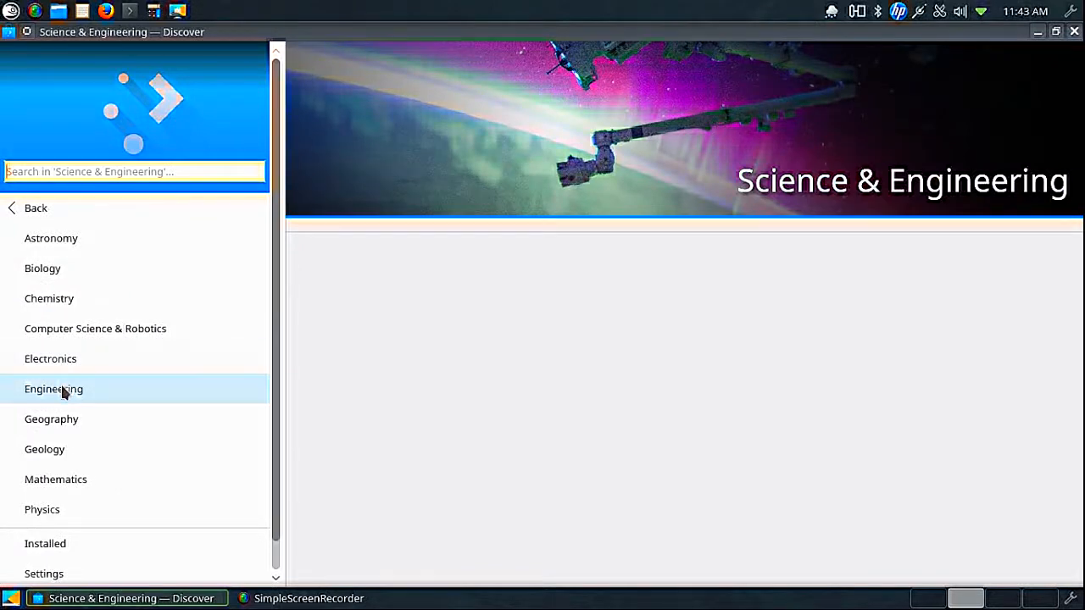
click(63, 393)
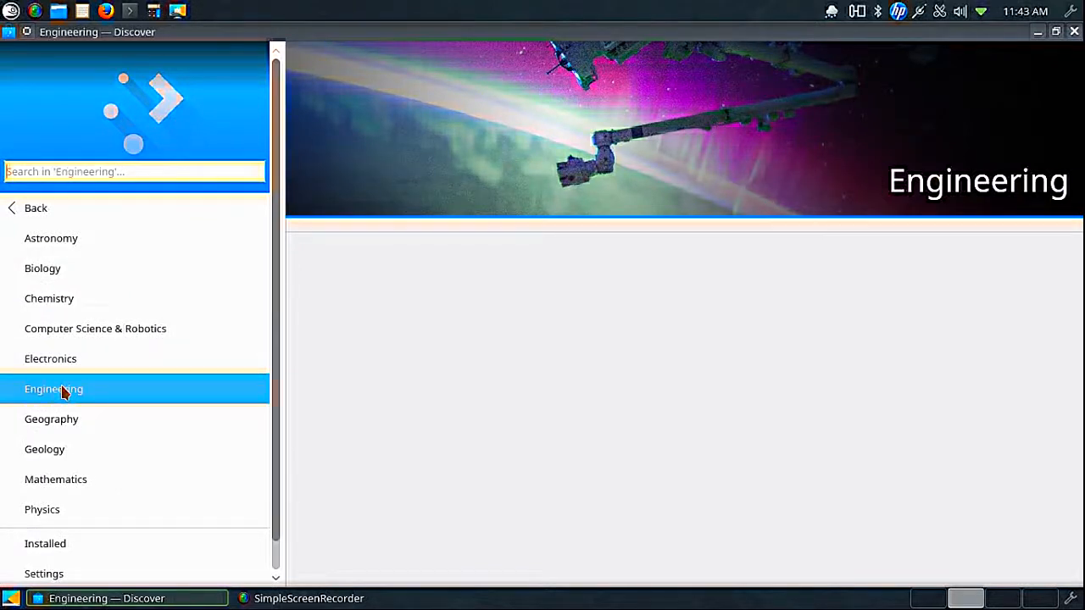
click(64, 452)
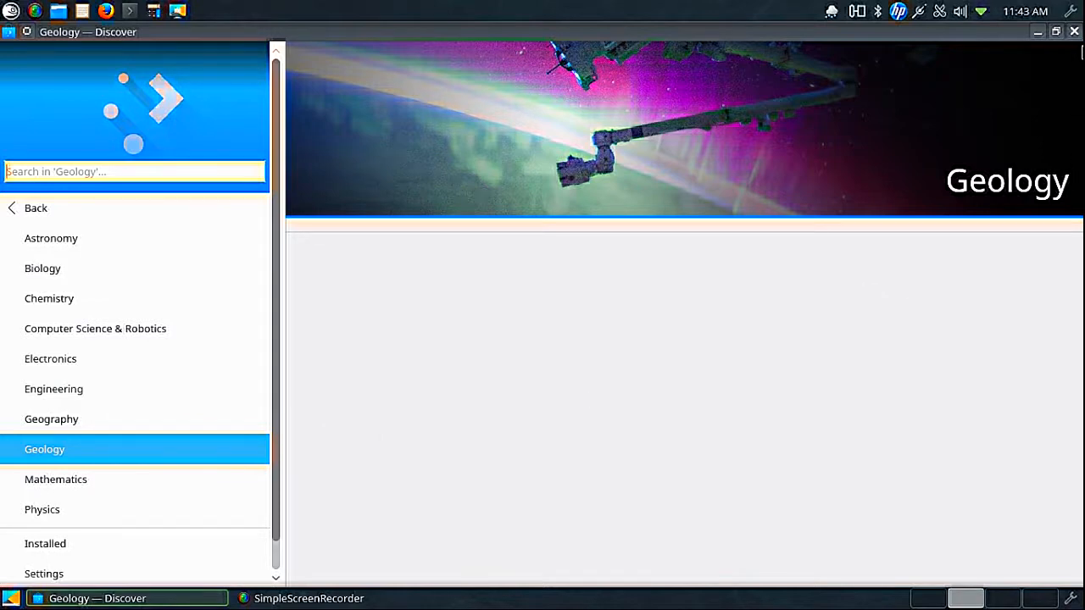
click(1075, 31)
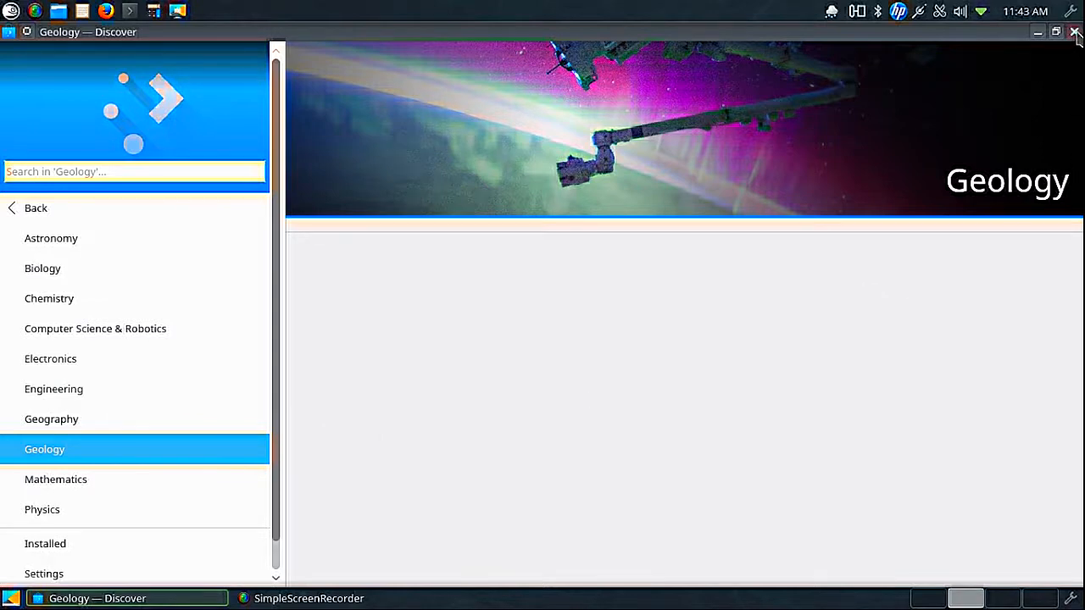